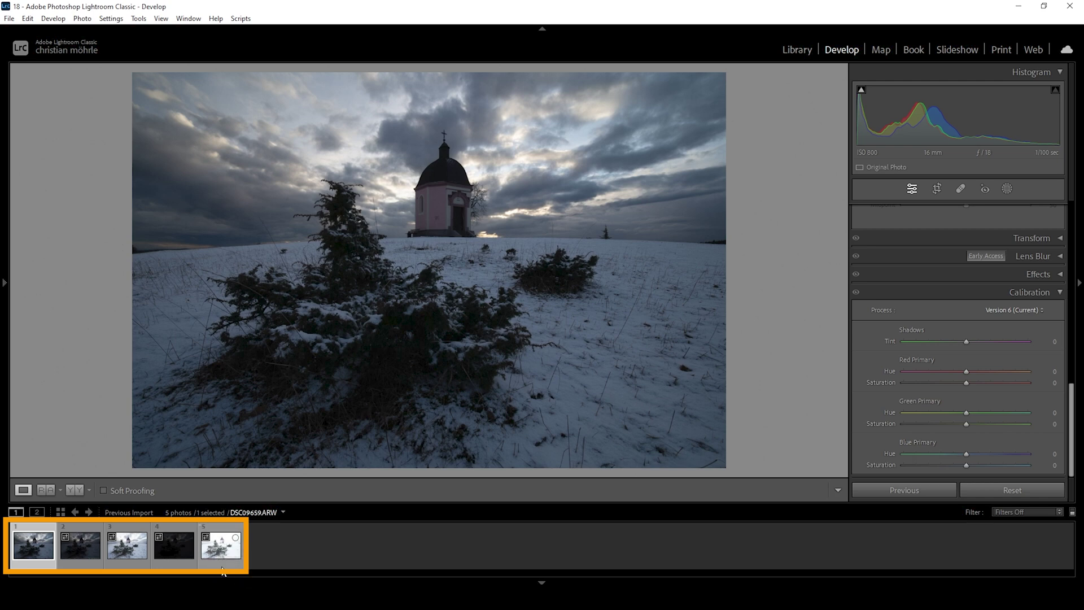
- Merge the five bracketed chapel exposures into the HDR file DSC09655-HDR-2.dng
shift+click(222, 564)
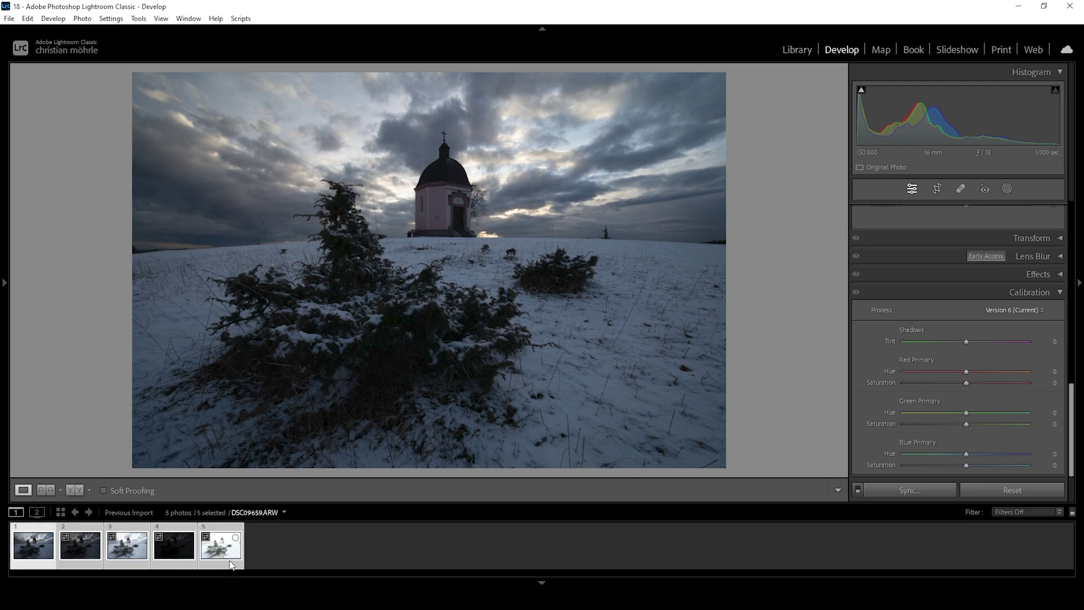
right_click(221, 557)
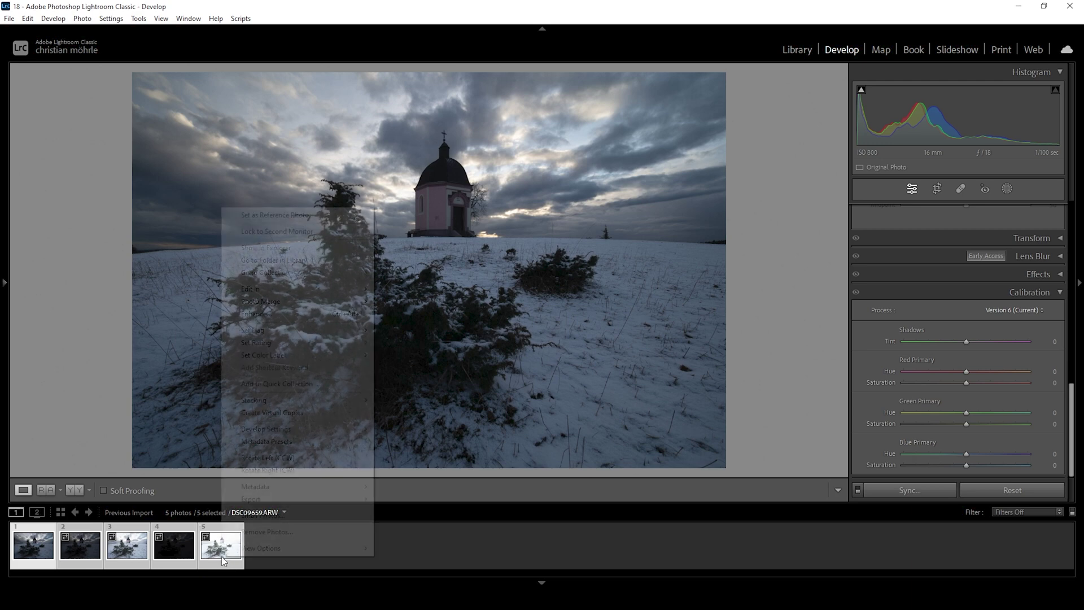
mouse_move(286, 303)
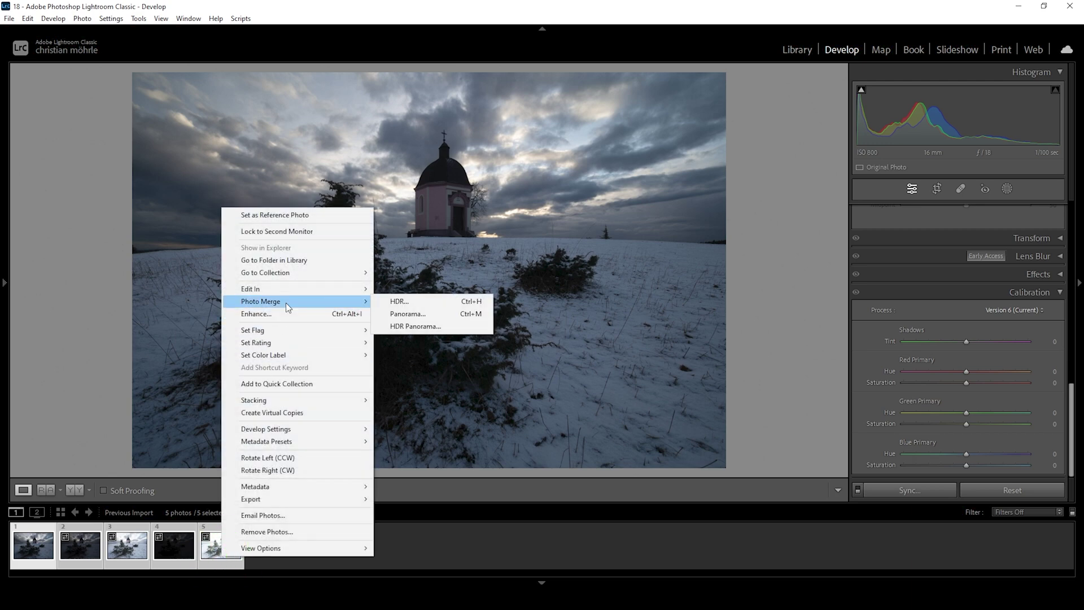
click(399, 303)
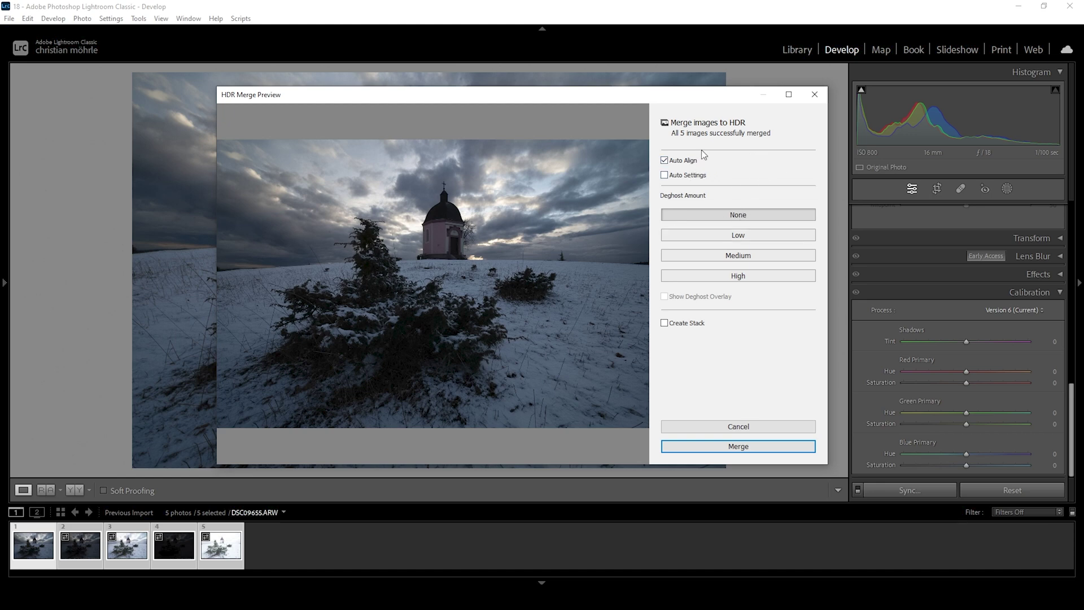
click(721, 452)
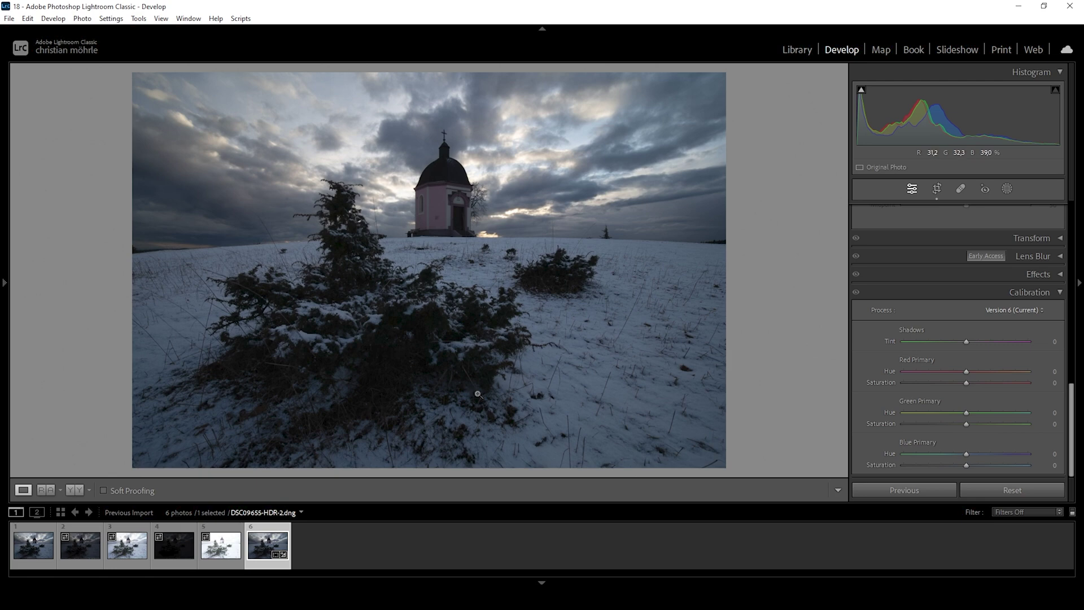
- In the Basic panel, change the HDR photo's profile from Adobe Color to Adobe Standard
ctrl+click(1041, 292)
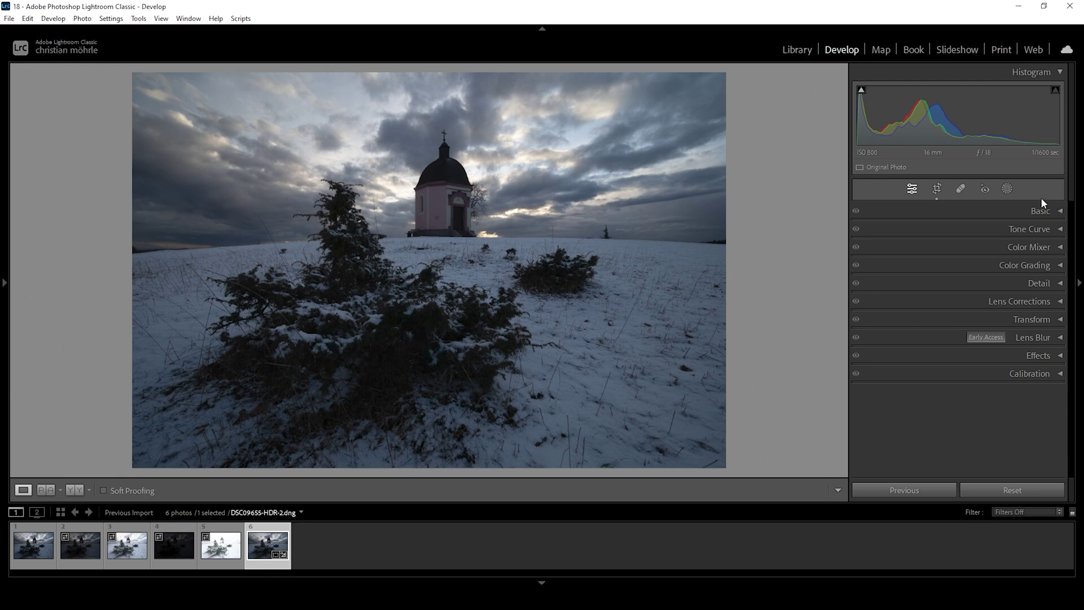
click(1033, 211)
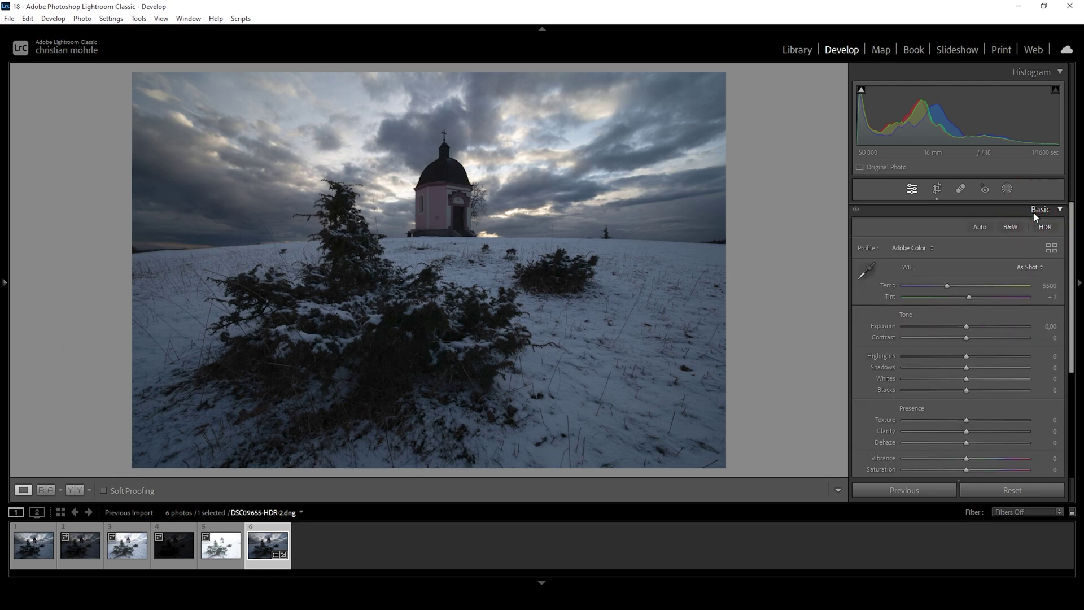
click(932, 249)
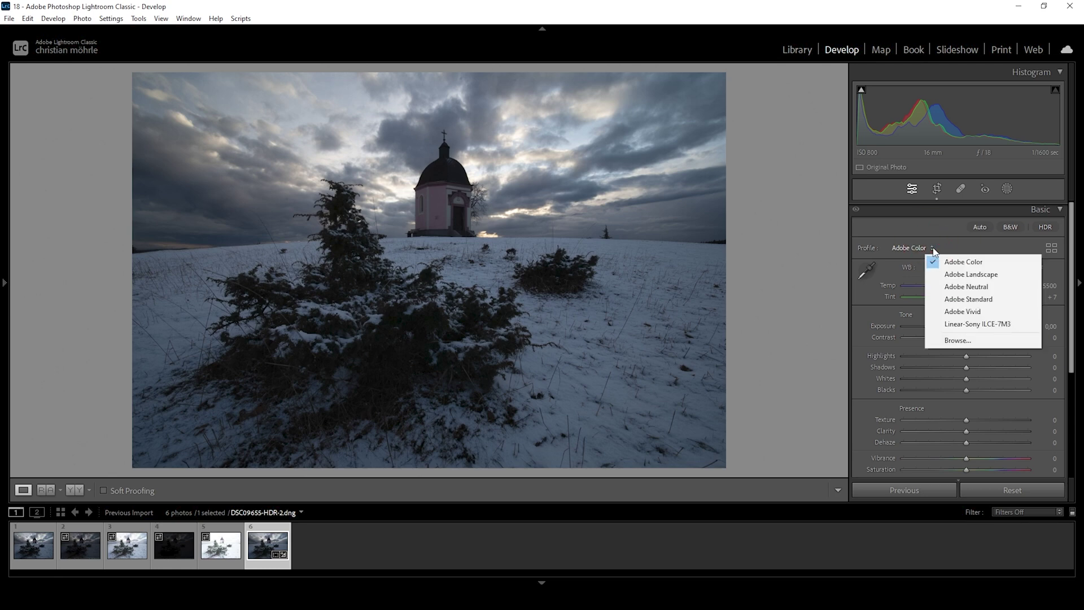
click(967, 299)
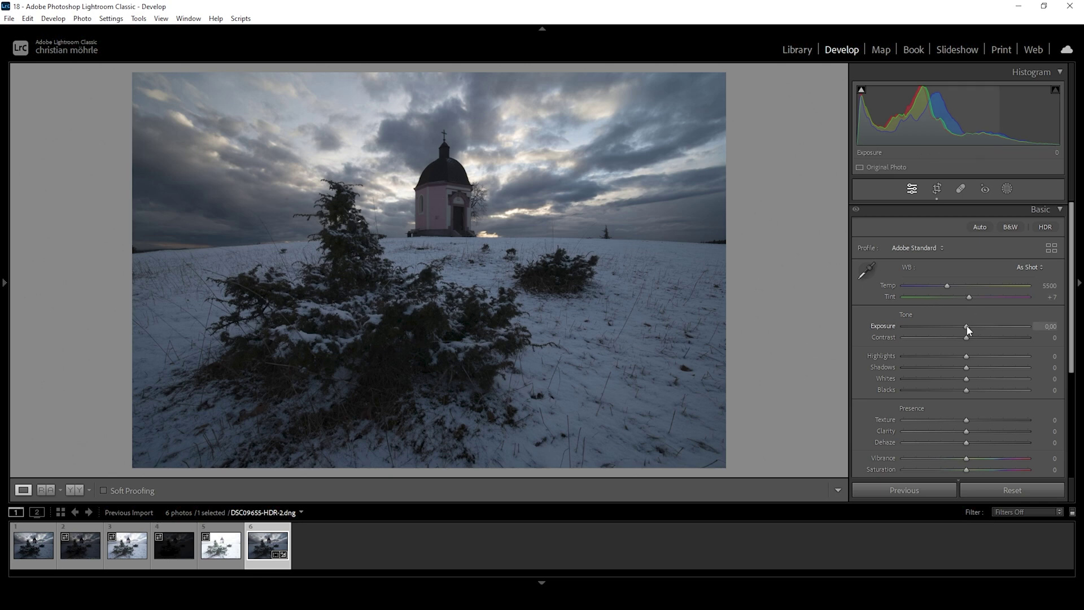
- Set Exposure +1.31, Highlights −100, Shadows +17, Blacks +5, Contrast +13, and warm Temp to 6706
drag(967, 326, 975, 326)
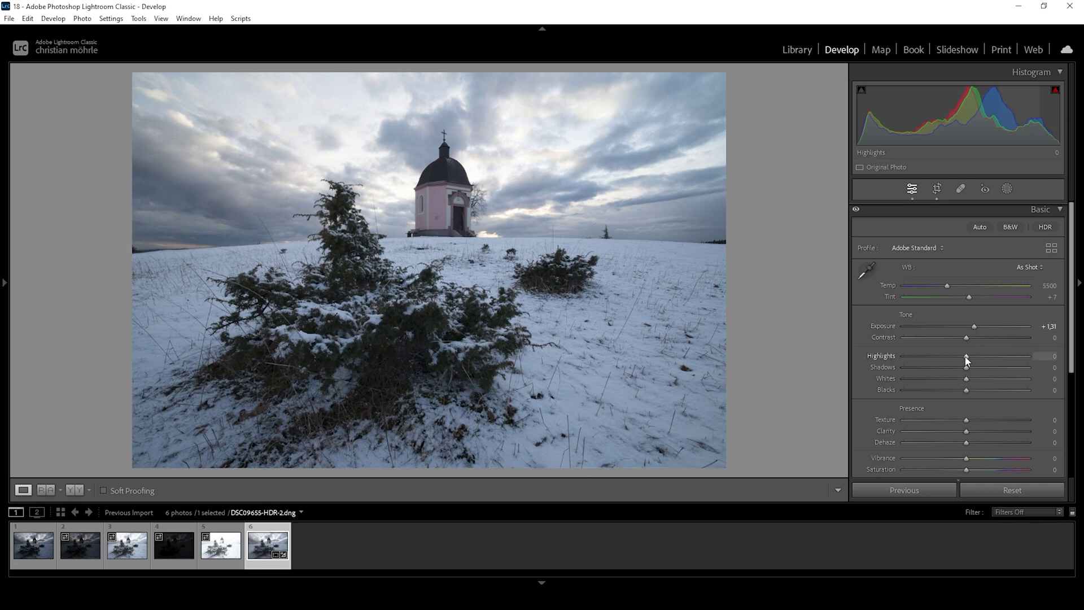
drag(965, 359, 821, 348)
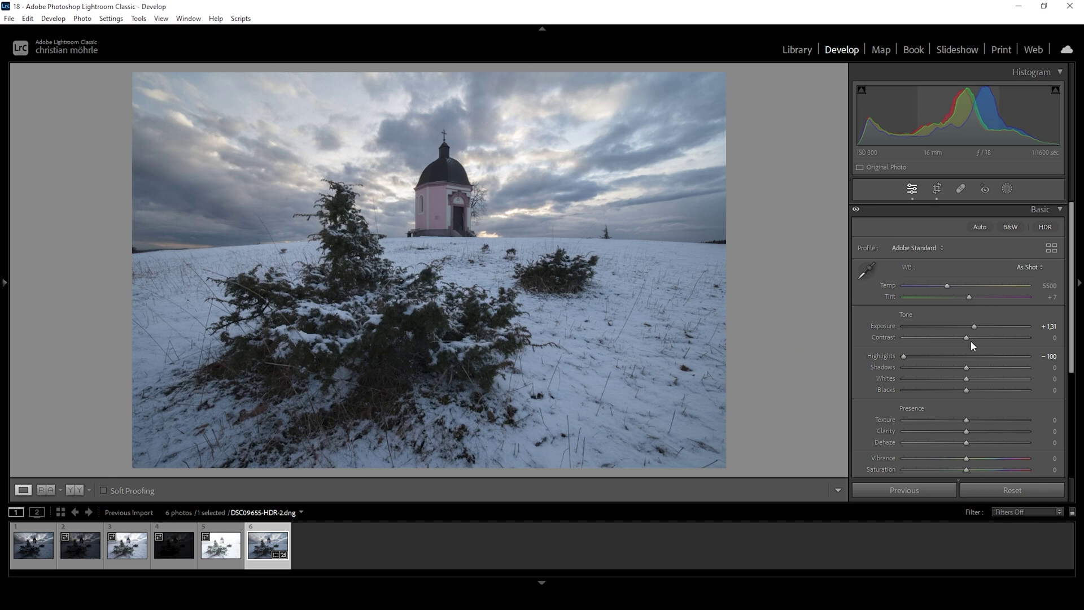
drag(967, 367, 978, 367)
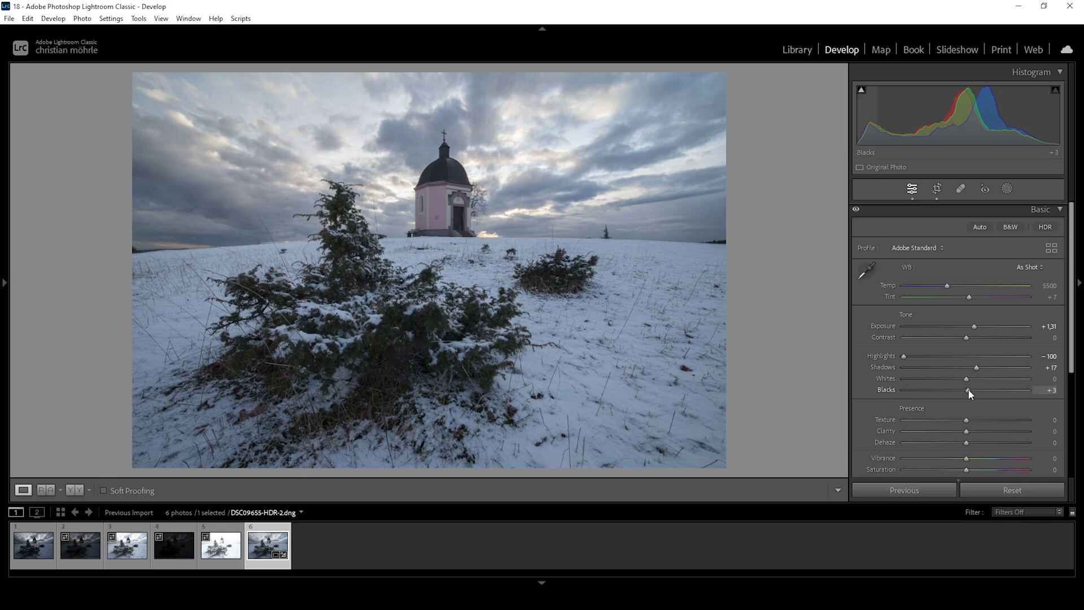
drag(970, 393, 971, 394)
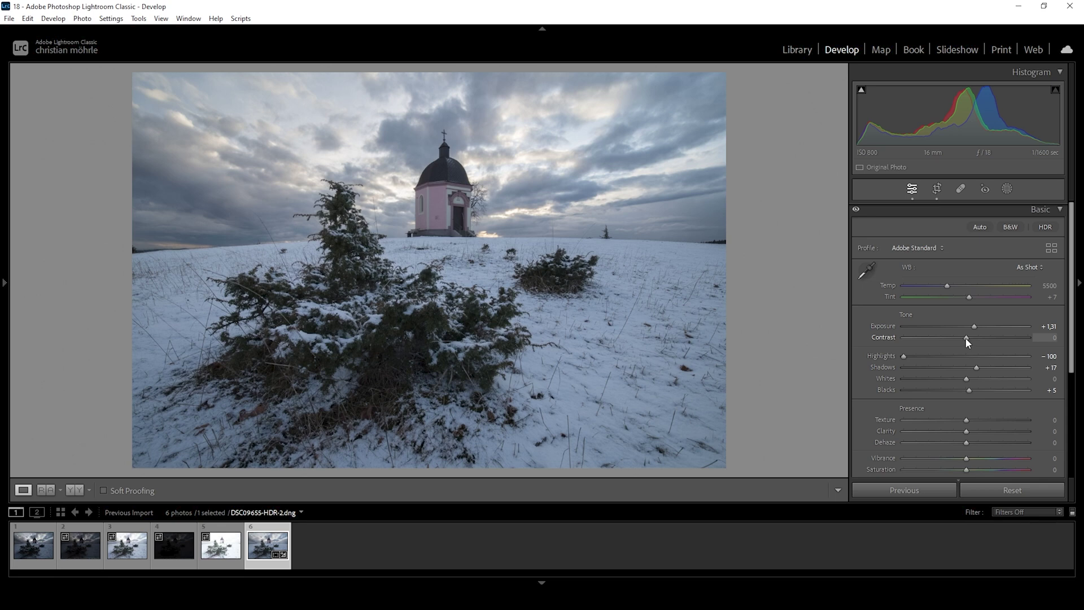
drag(965, 337, 975, 338)
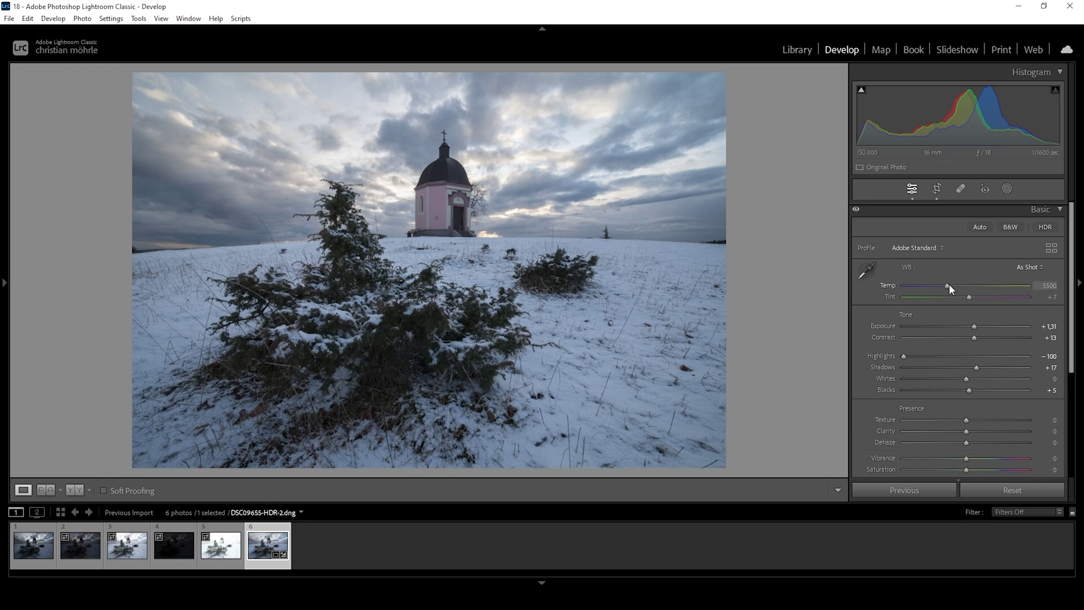
drag(950, 285, 964, 288)
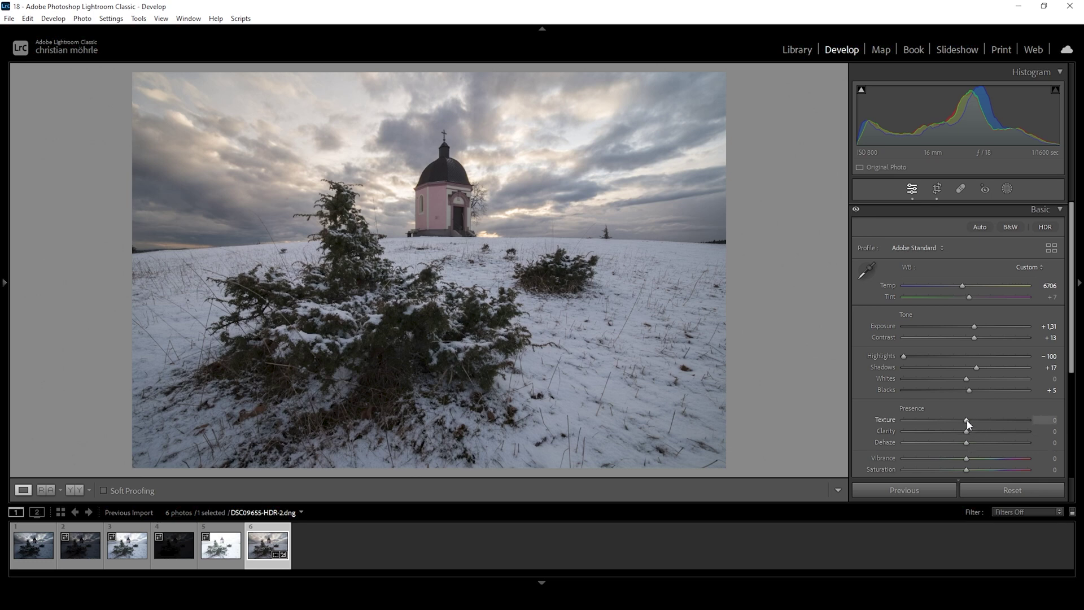
- Set Texture +5, Clarity +2 and Dehaze −15
drag(966, 420, 969, 420)
drag(967, 433, 968, 435)
drag(966, 442, 956, 439)
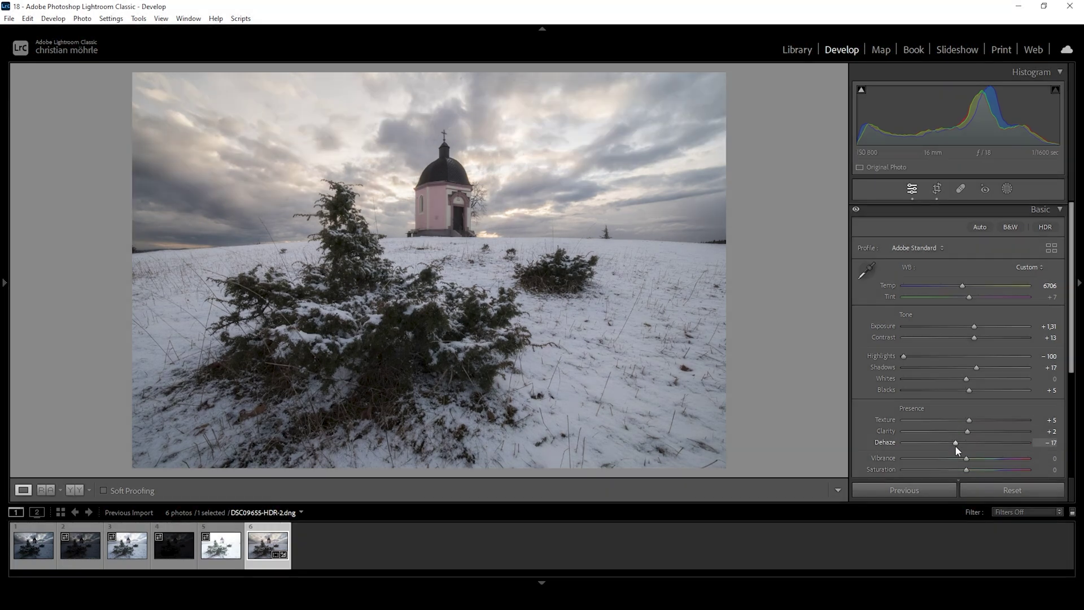
drag(953, 442, 955, 442)
- Raise Vibrance to +10, then compare Before & After and return to Loupe view
drag(965, 460, 971, 461)
click(971, 461)
drag(973, 460, 972, 460)
click(75, 490)
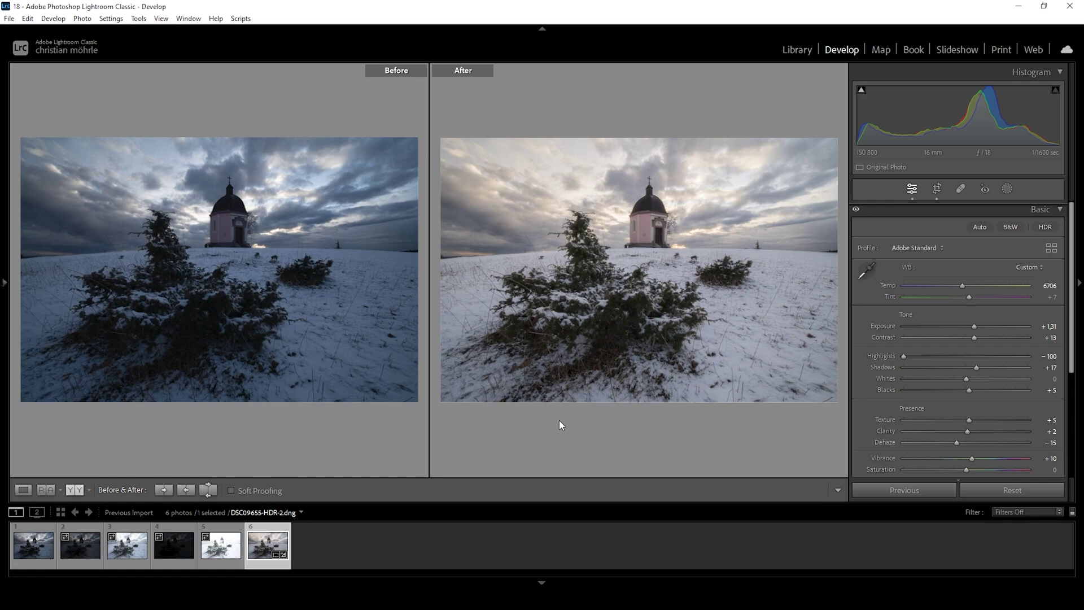
click(23, 489)
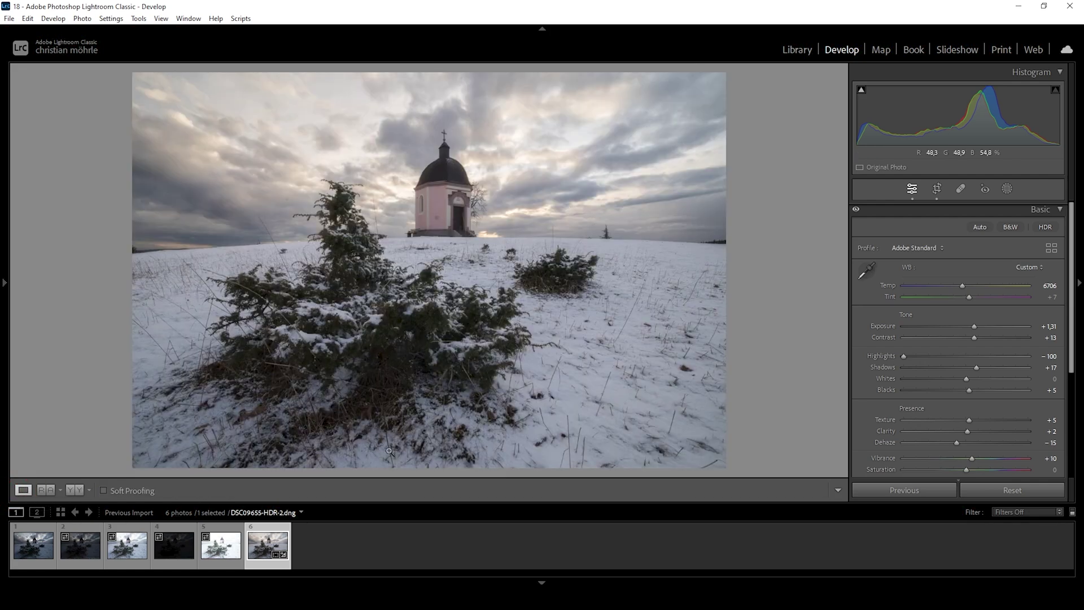
- Create a colour range mask sampled from the sky and narrow its range
click(1005, 190)
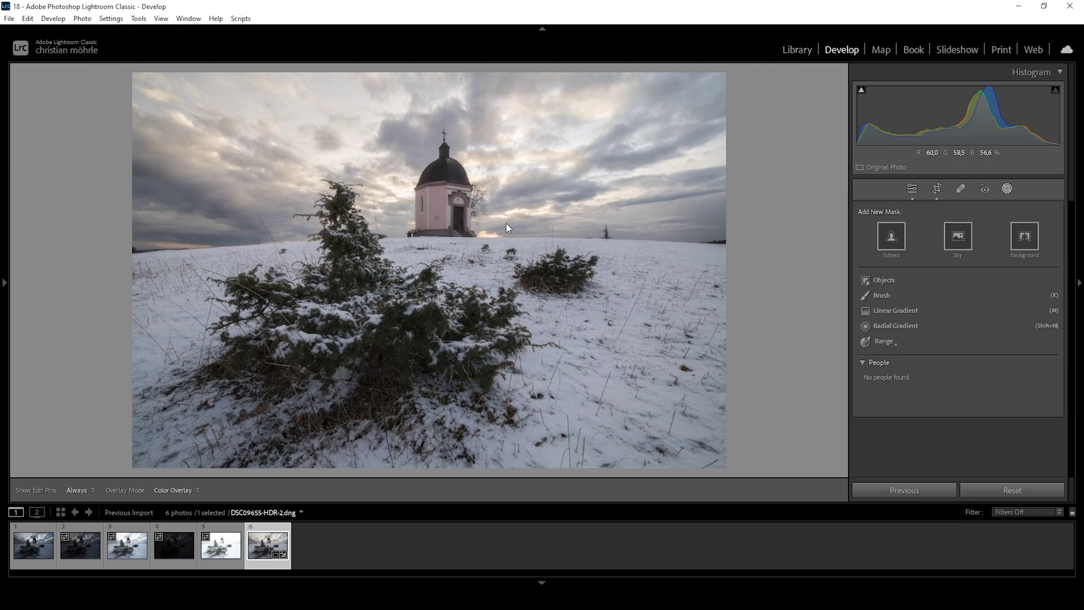
click(884, 340)
click(931, 366)
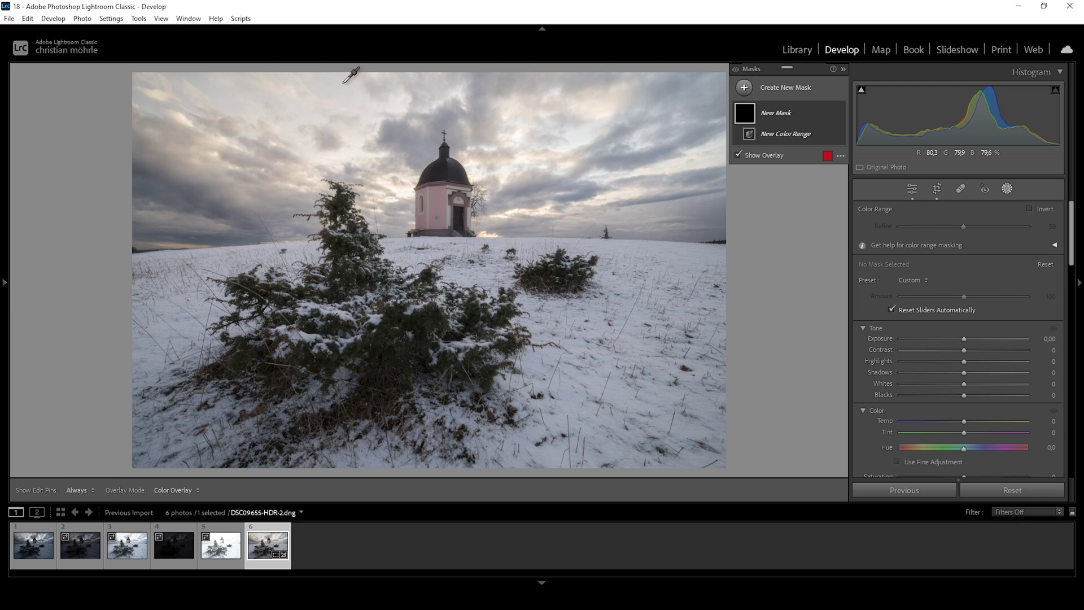
click(342, 83)
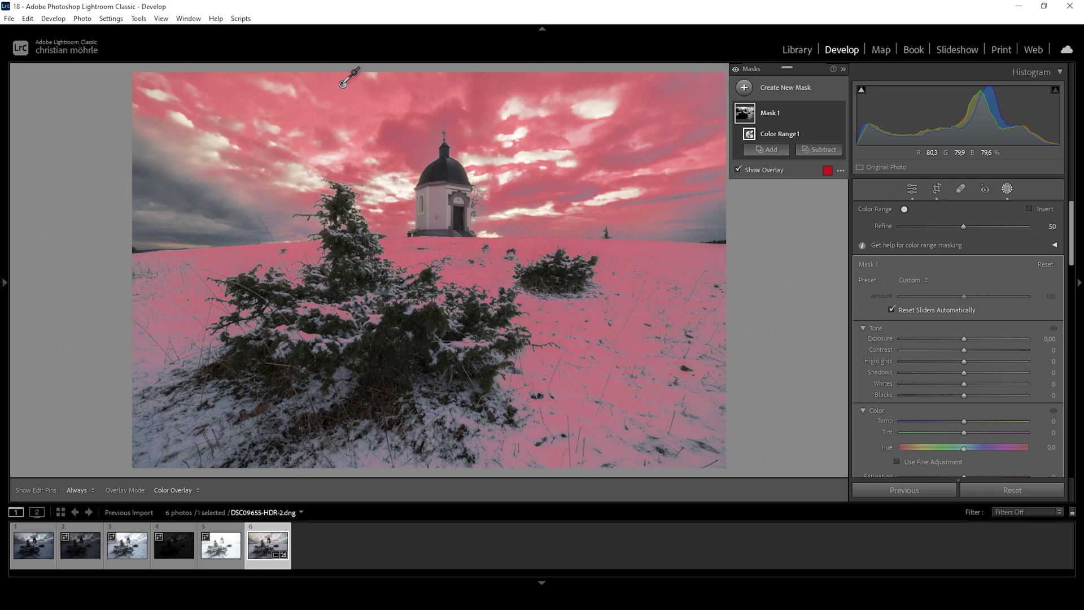
click(963, 227)
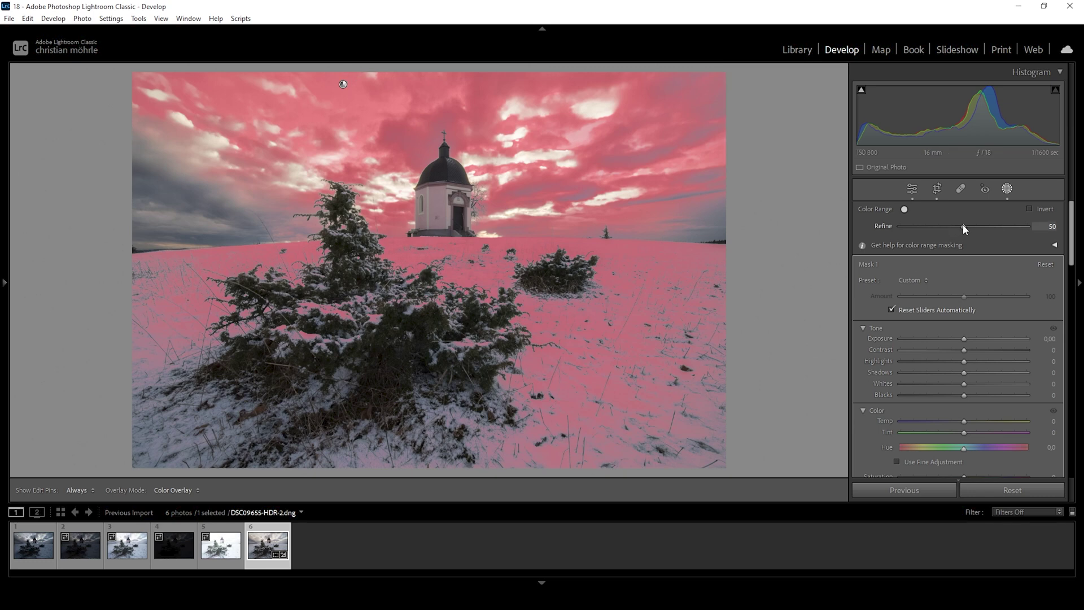
drag(950, 222, 929, 219)
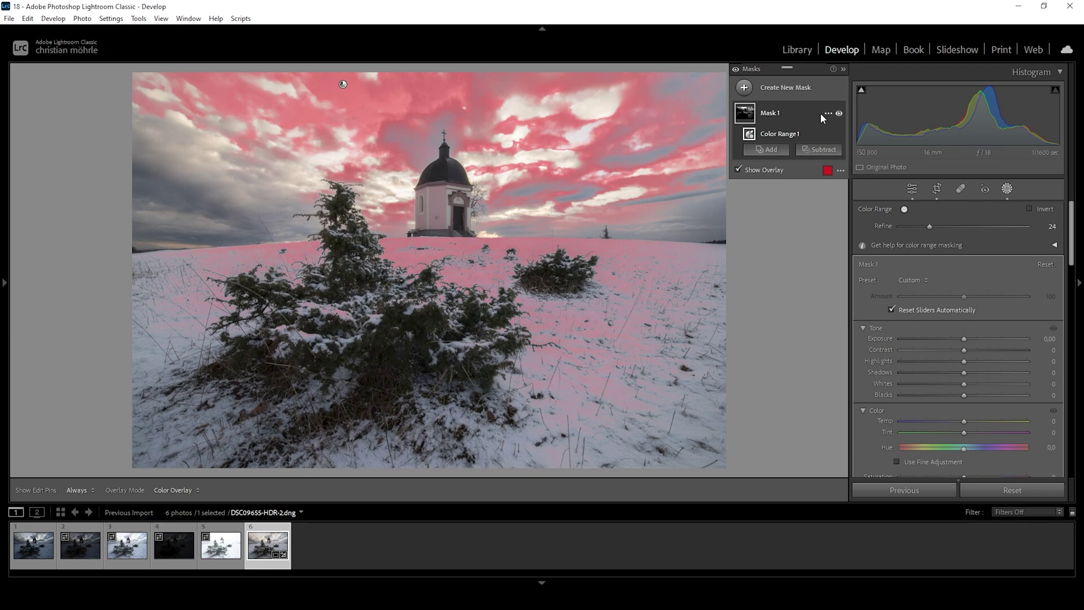
- Intersect Mask 1 with a linear gradient over the upper sky, Exposure −0.46, Blacks −50
click(828, 114)
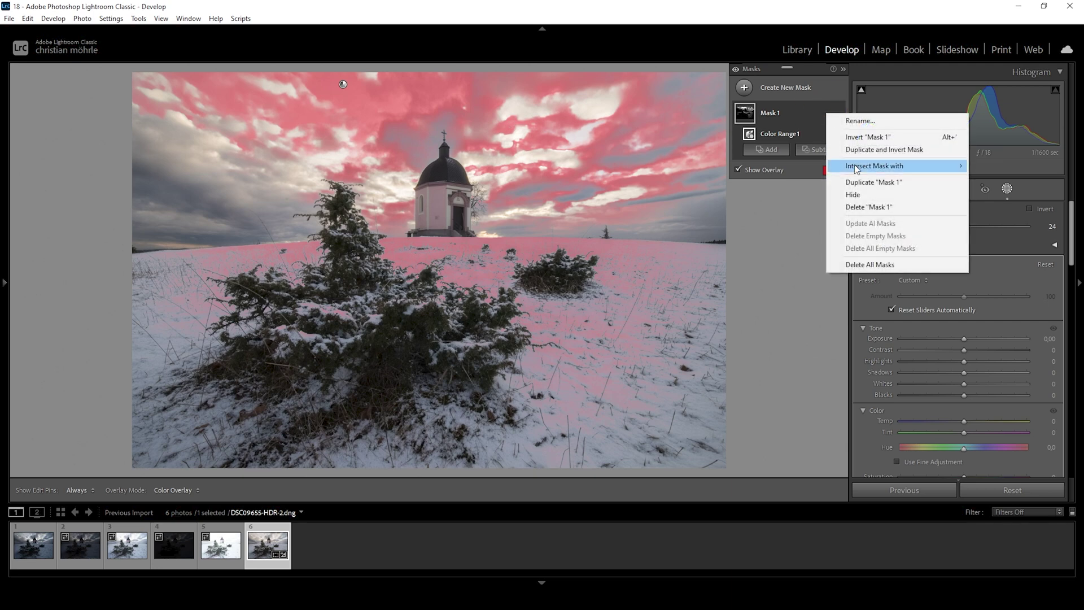
mouse_move(856, 168)
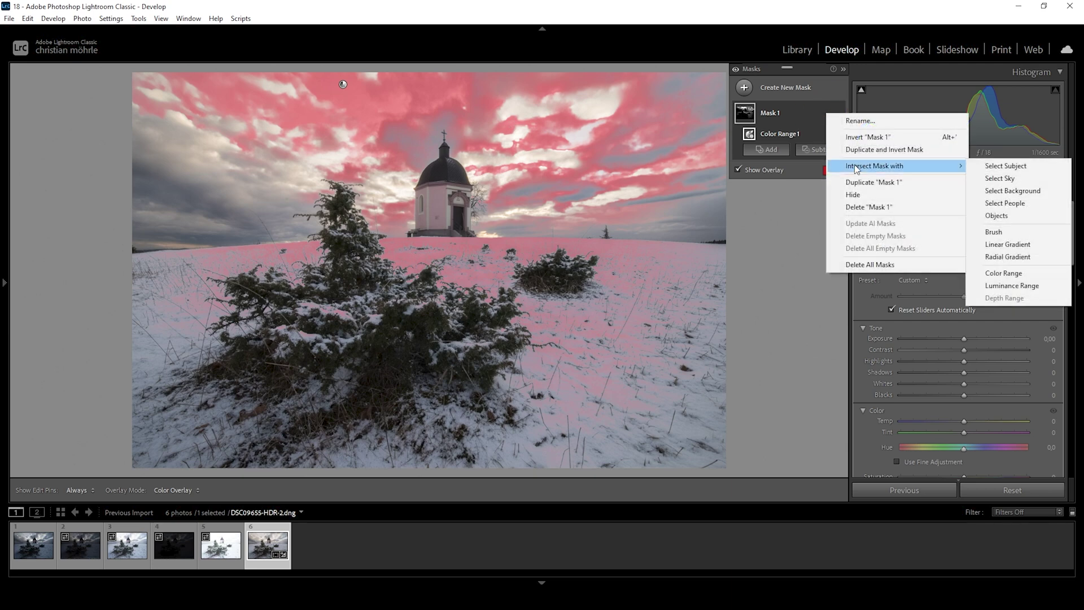
click(1014, 244)
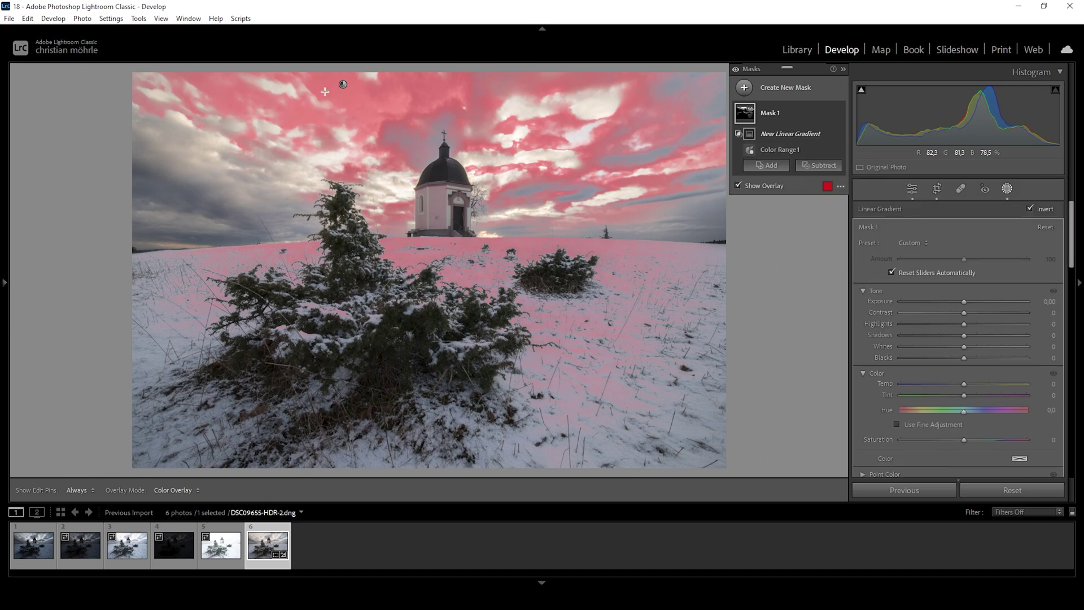
drag(336, 78, 339, 210)
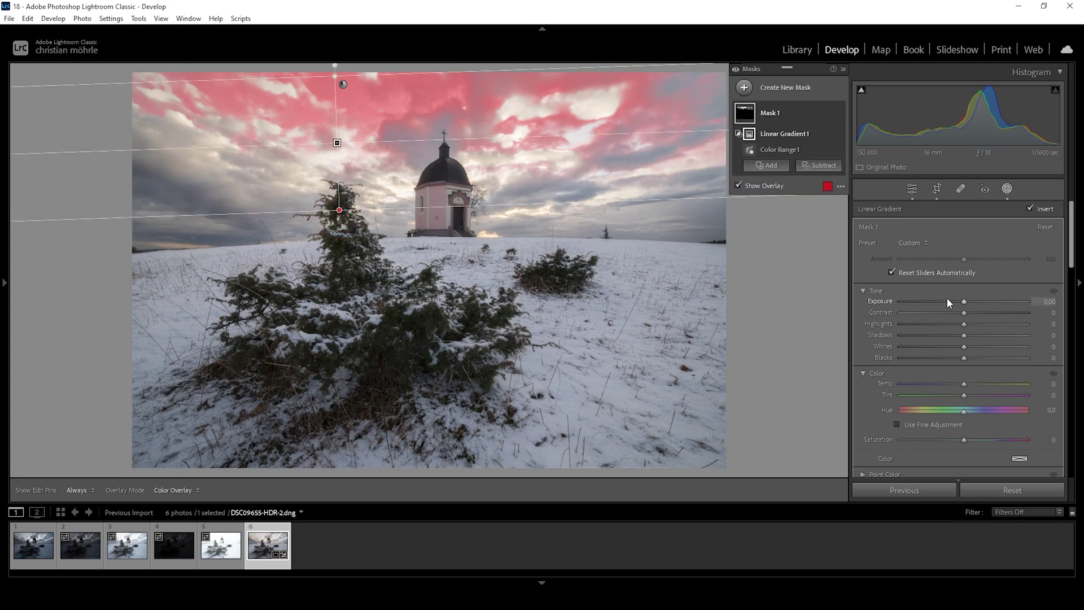
drag(962, 303, 956, 303)
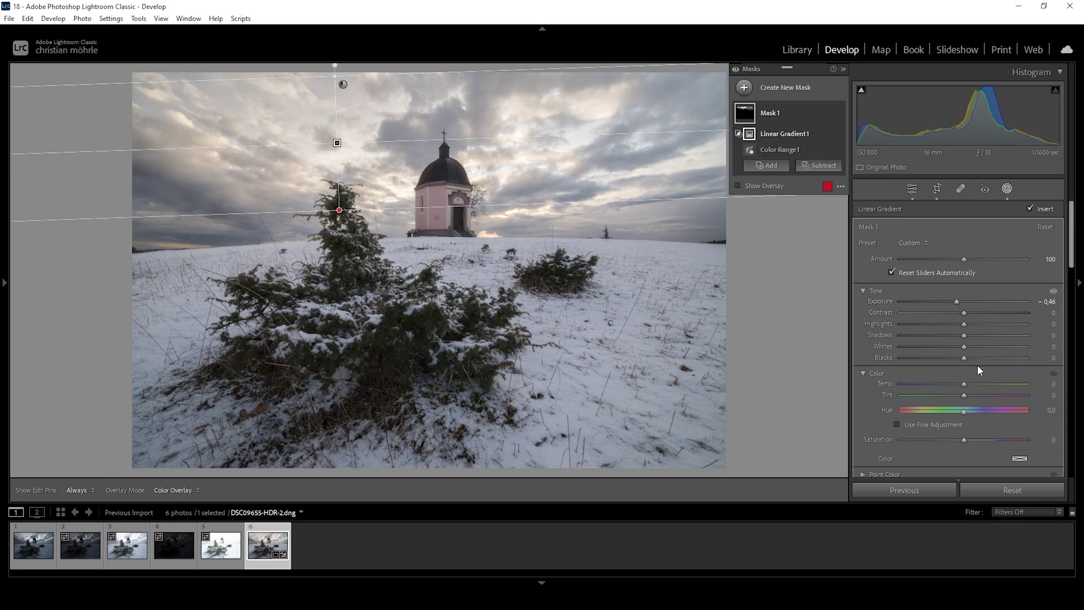
drag(964, 357, 951, 357)
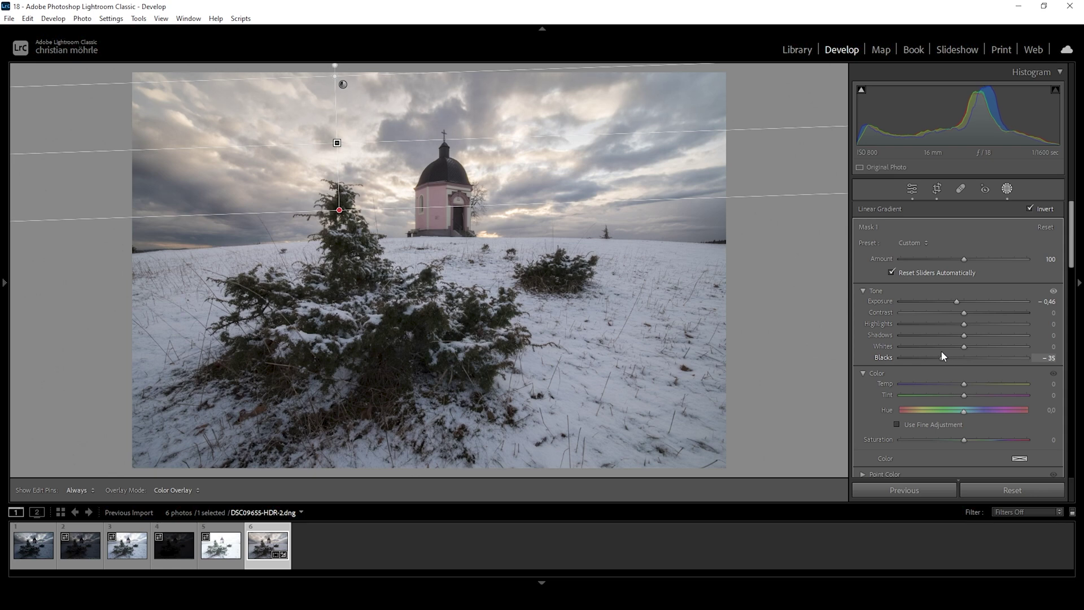
drag(936, 355, 932, 353)
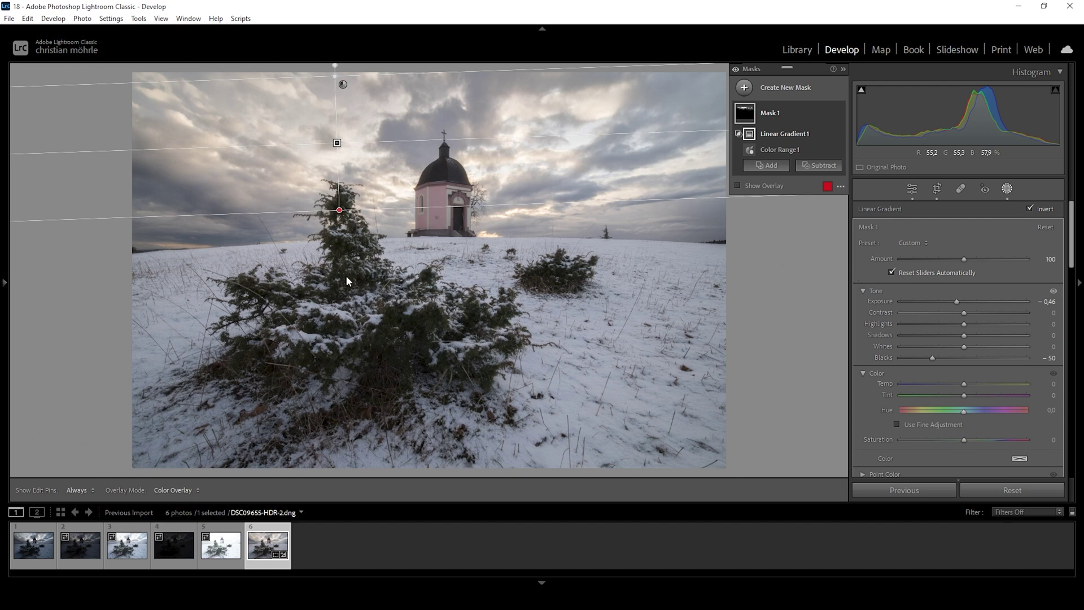
- Draw a rotated radial mask over the snowy fir tree with Shadows +10 and Clarity +13
click(744, 88)
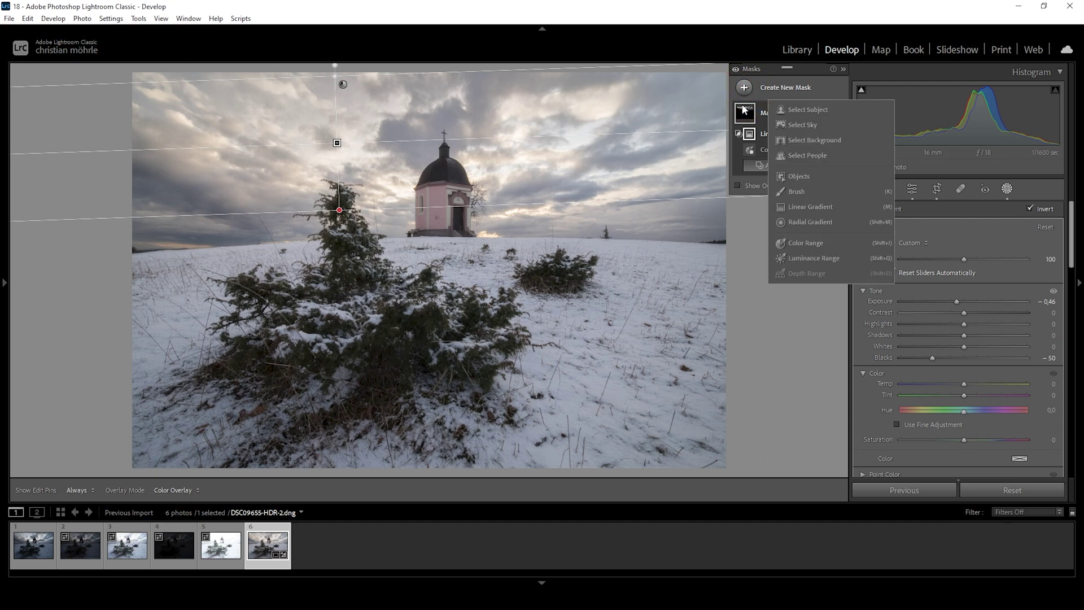
click(814, 222)
drag(384, 309, 518, 386)
drag(523, 312, 517, 339)
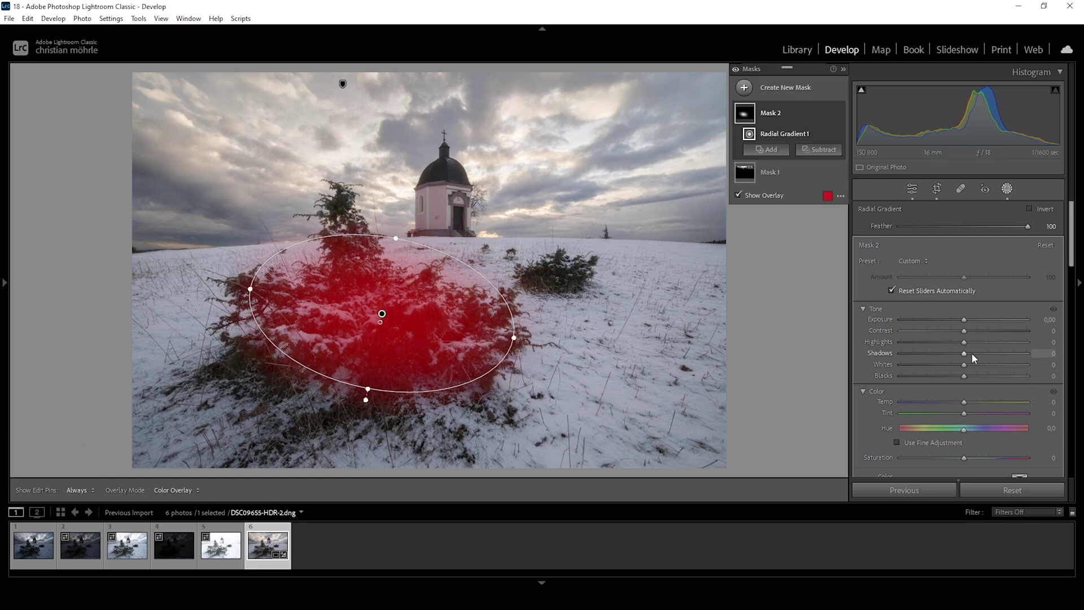
drag(965, 352, 971, 352)
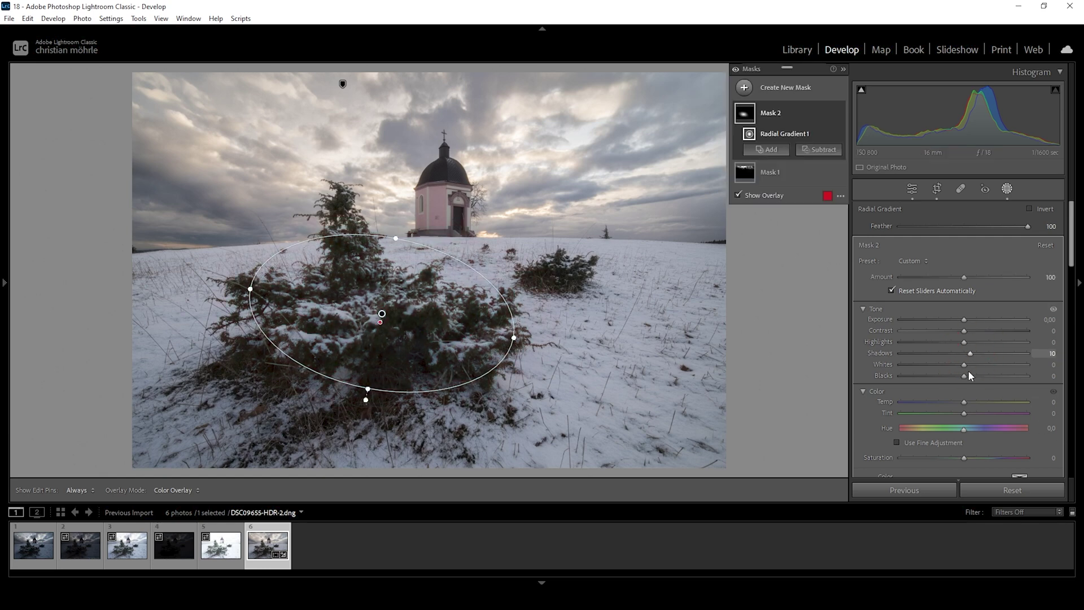
scroll(971, 390, down, 3)
scroll(975, 411, down, 6)
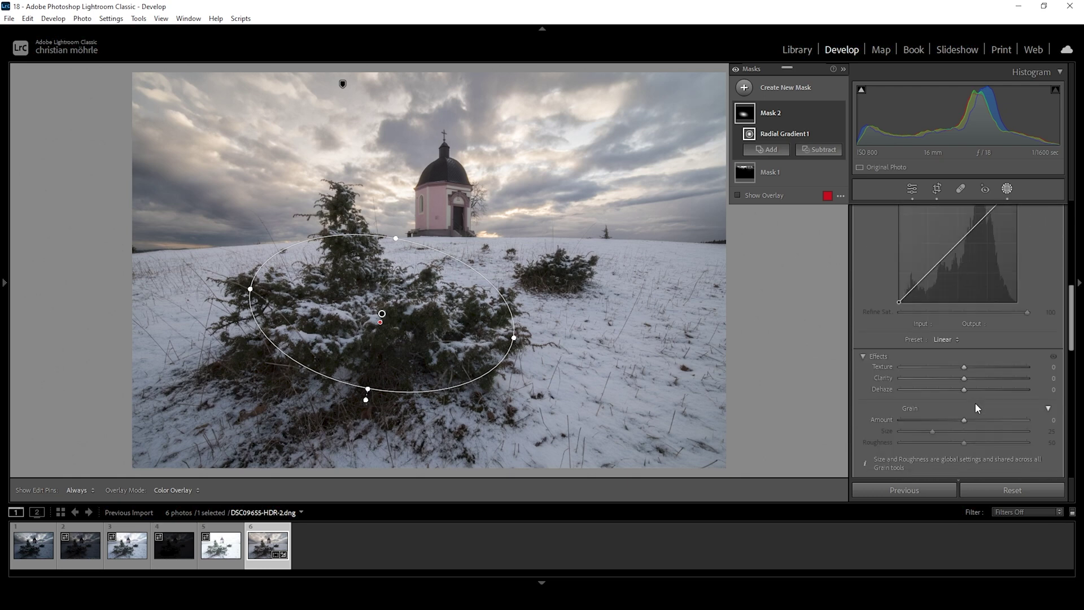
drag(967, 309, 972, 310)
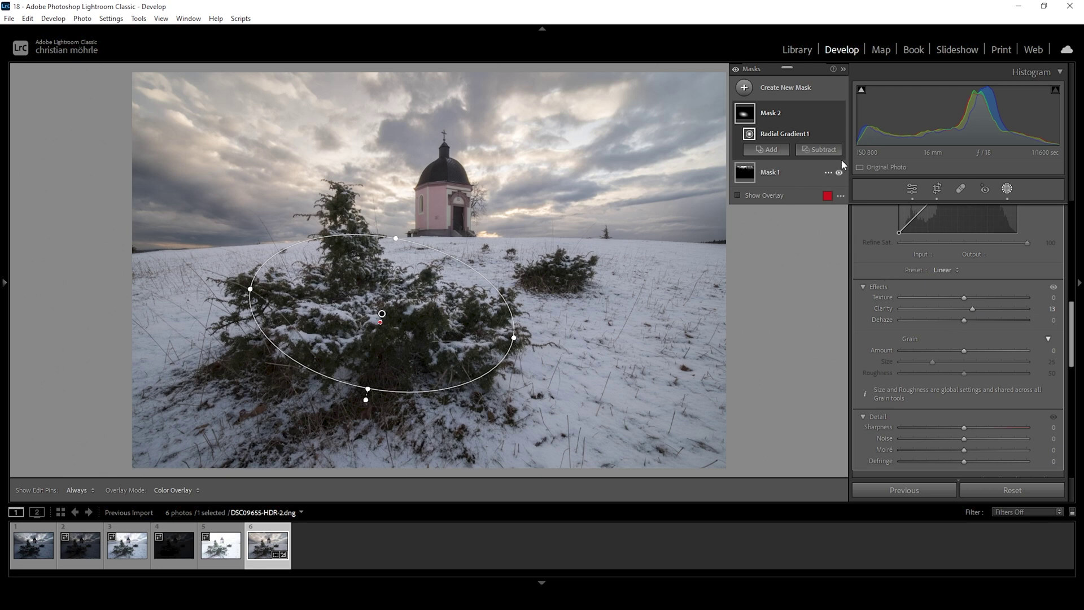
- Create a Select Sky mask and intersect it with another sky selection
click(744, 88)
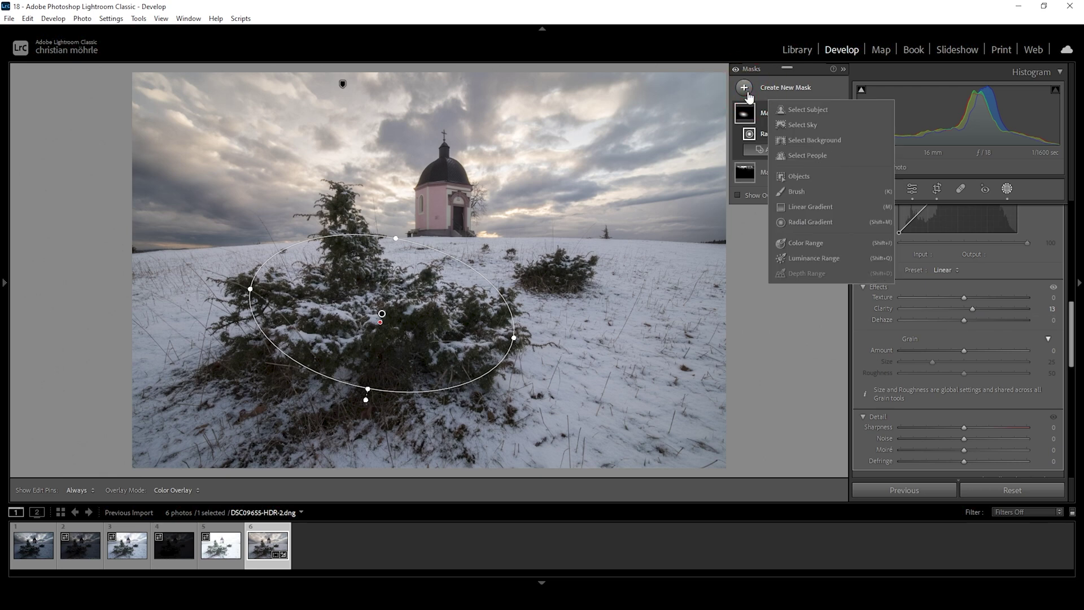
click(811, 125)
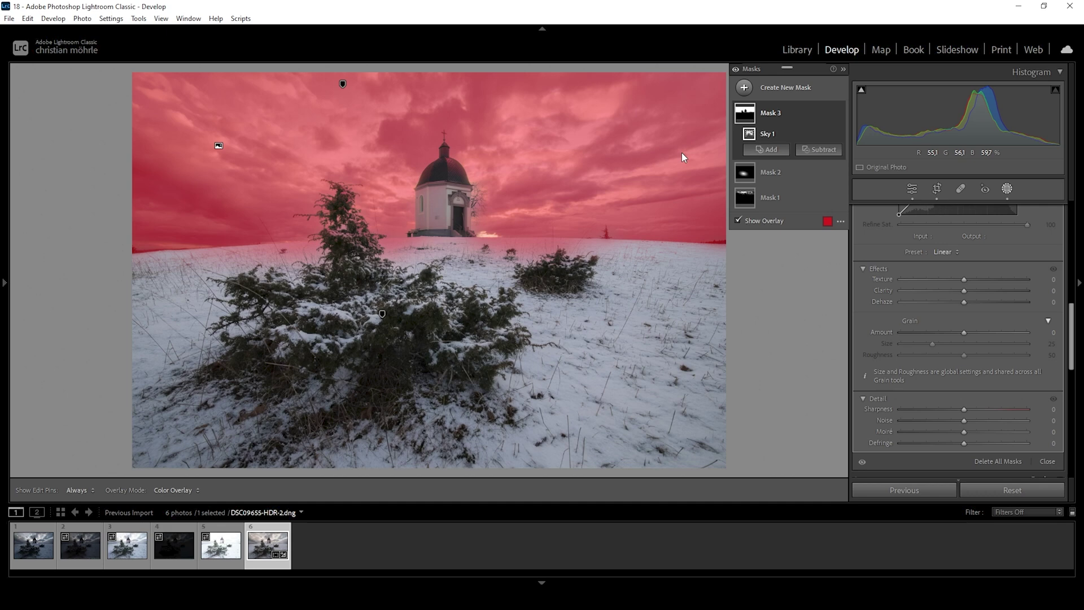
click(828, 116)
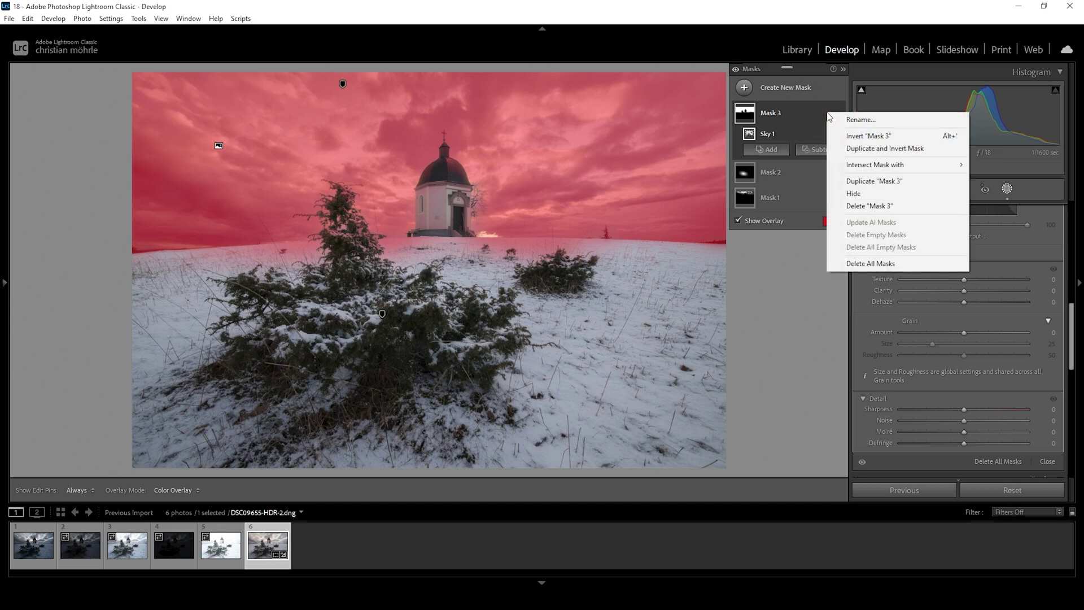
mouse_move(849, 168)
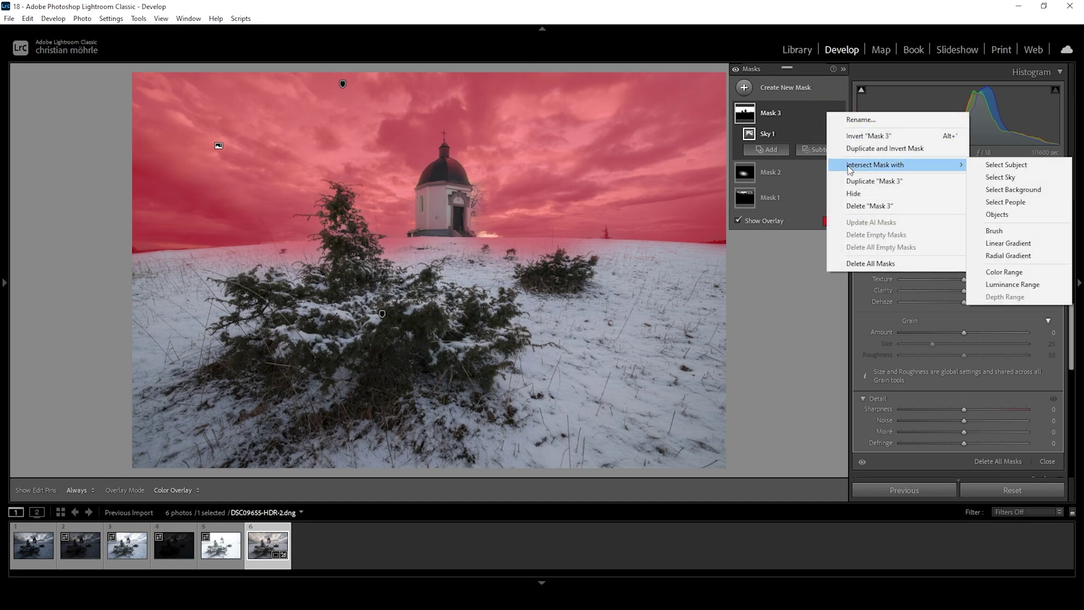
click(1005, 178)
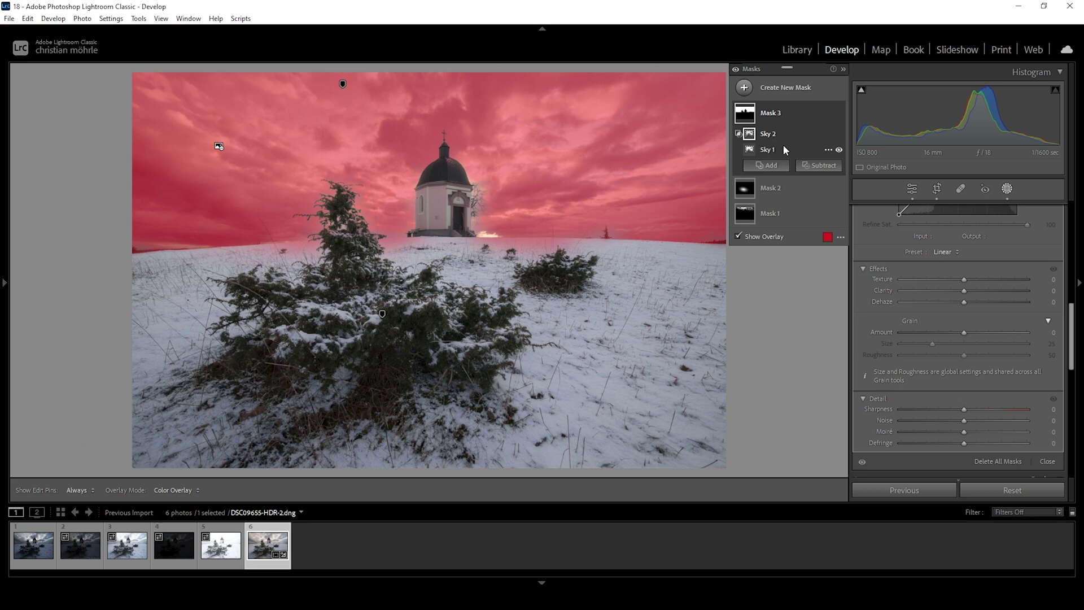
- Subtract a large radial gradient ellipse over the hill from the sky mask
click(813, 167)
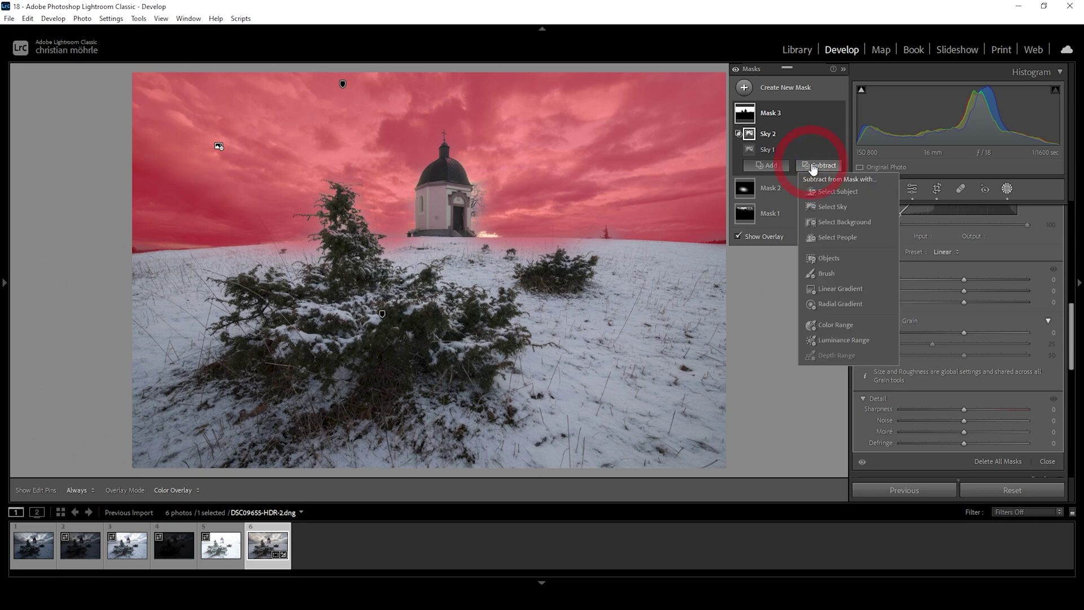
click(838, 303)
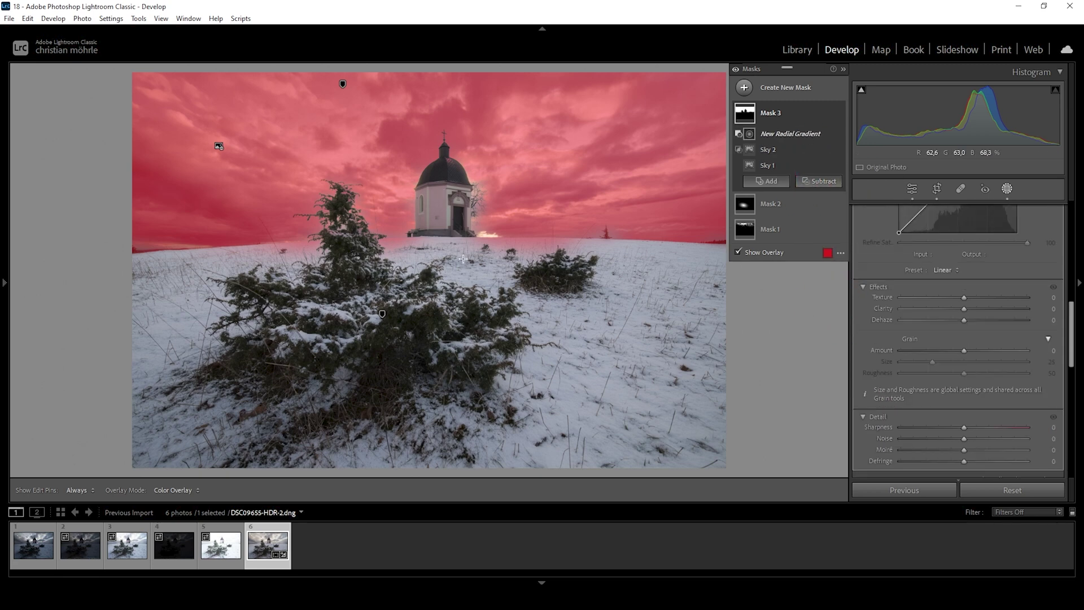
drag(462, 257, 938, 435)
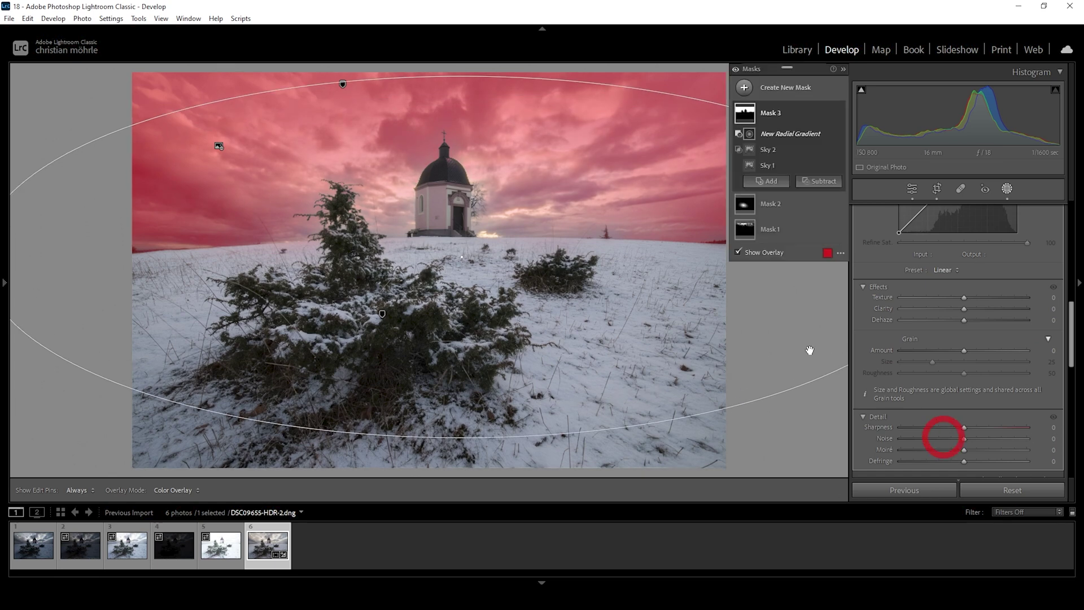
drag(494, 263, 487, 273)
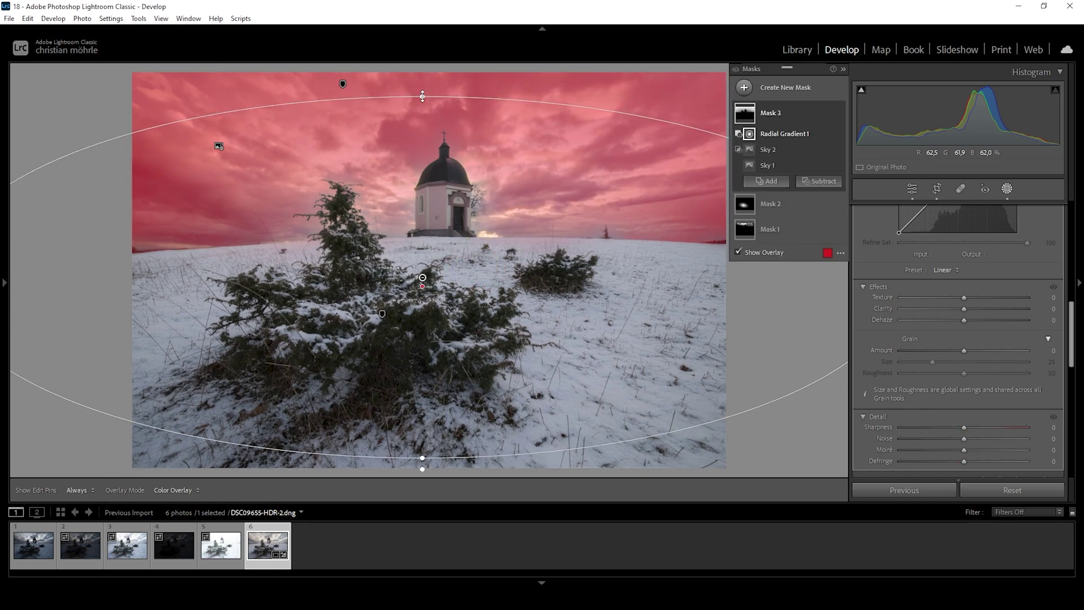
drag(453, 168, 455, 160)
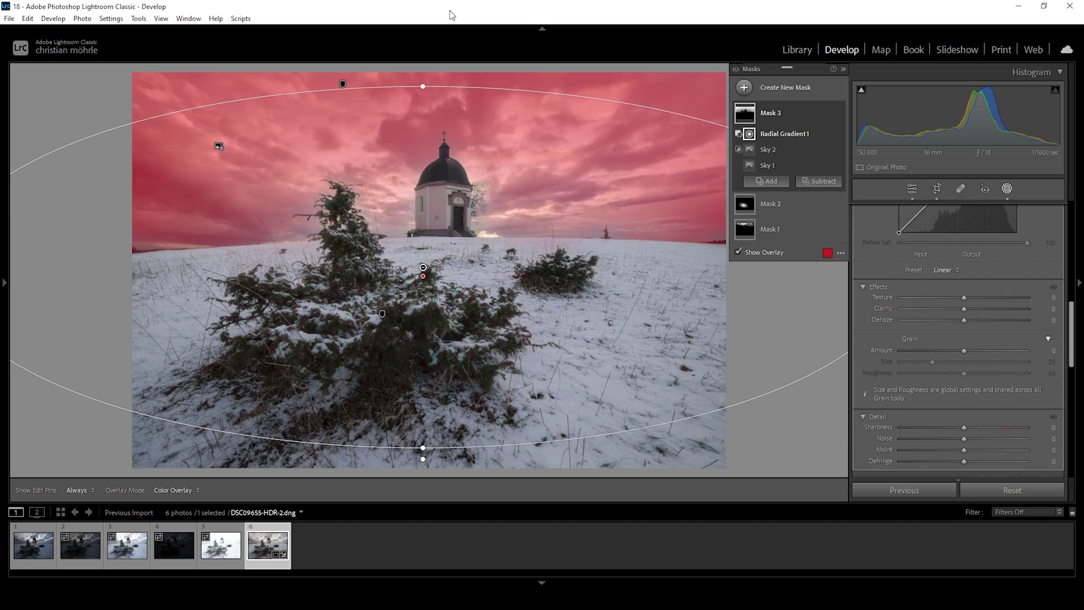
- Set the sky mask to Temp +5, Saturation +12 and Clarity +13
scroll(967, 358, up, 6)
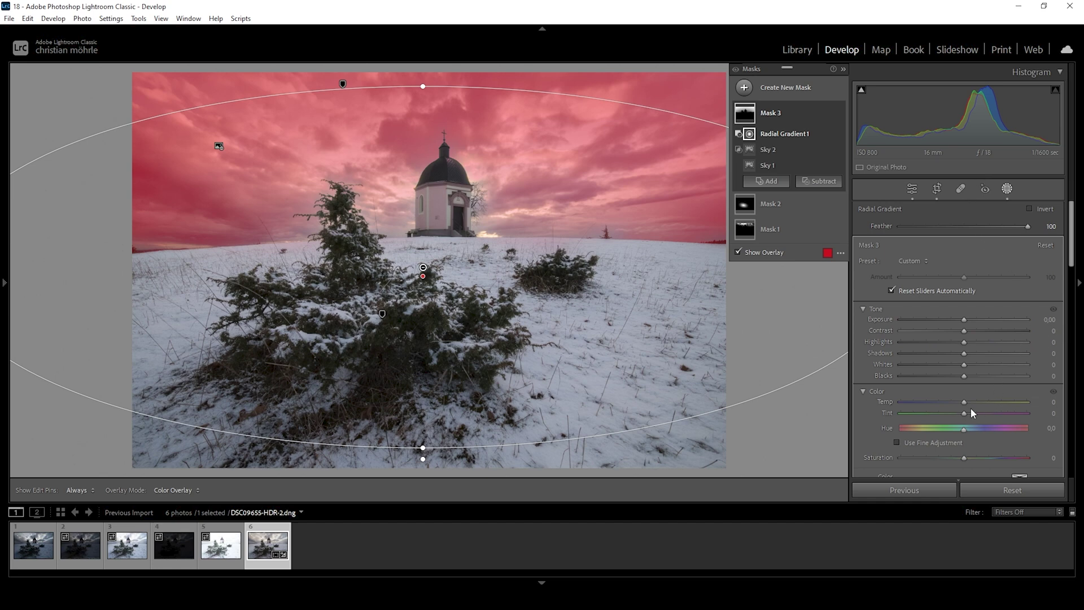
drag(965, 403, 968, 407)
scroll(981, 382, down, 1)
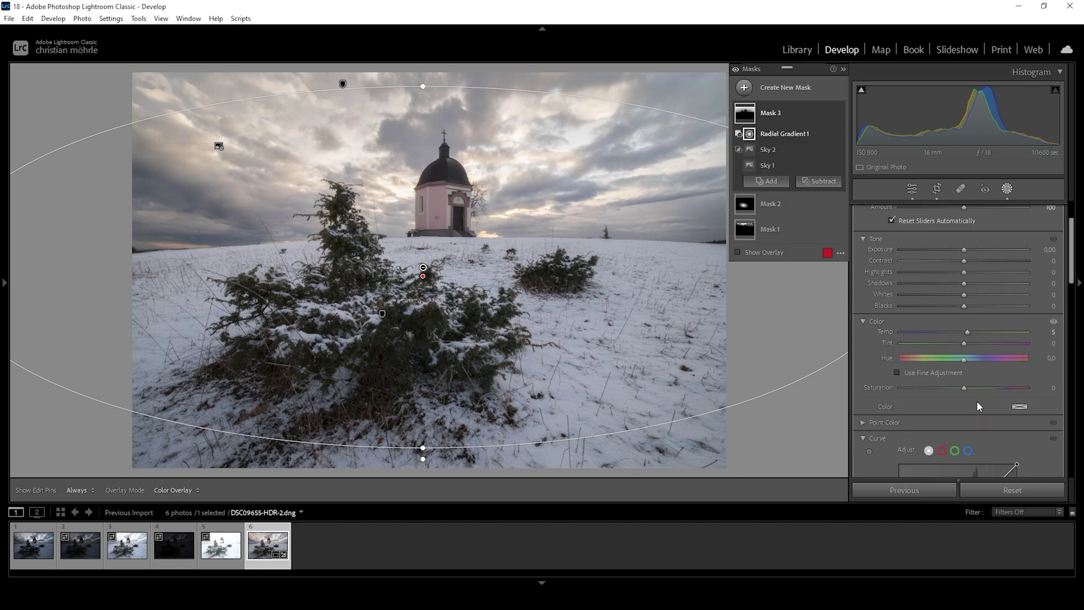
drag(963, 388, 971, 388)
scroll(960, 345, down, 2)
scroll(956, 342, down, 3)
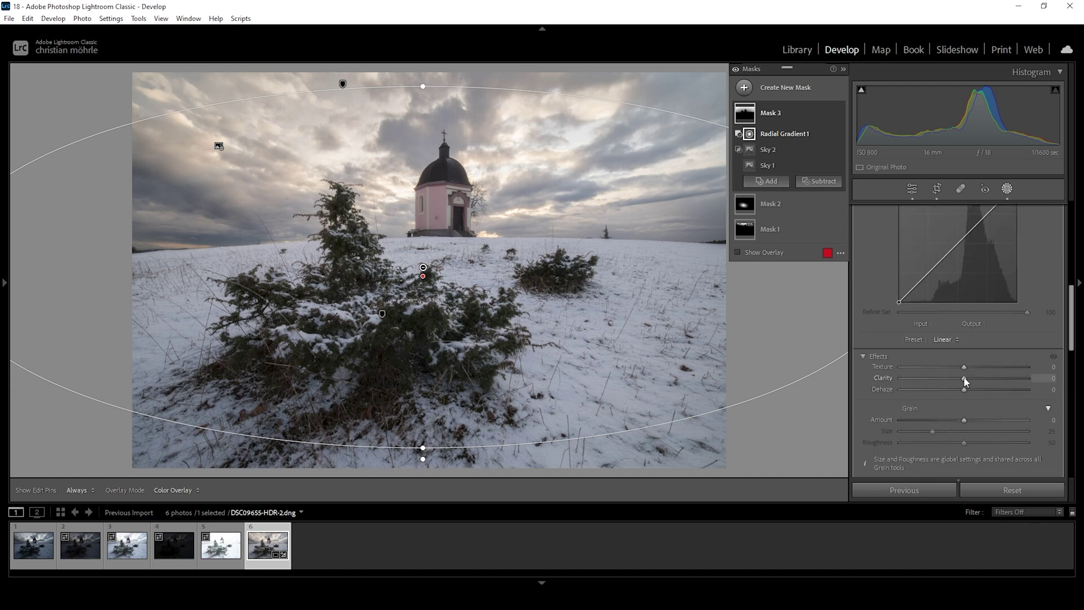
drag(964, 378, 965, 381)
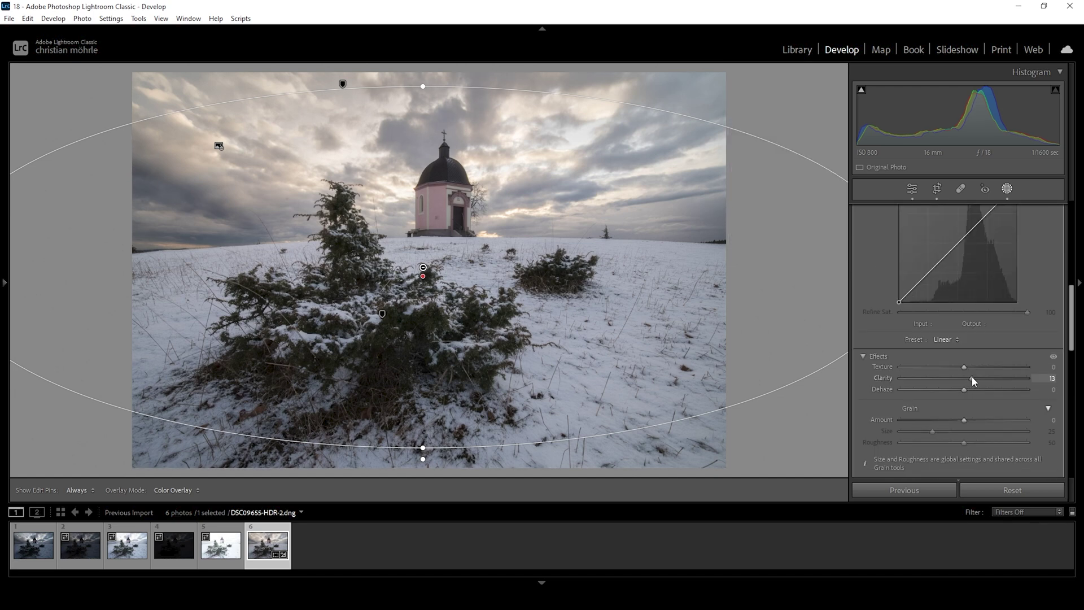
drag(971, 376, 971, 376)
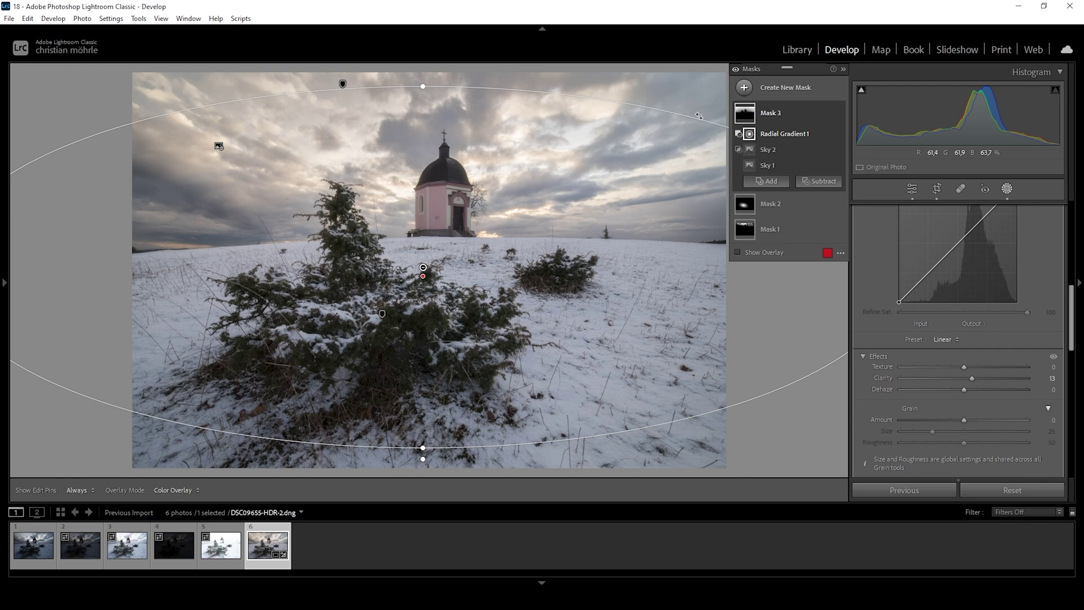
- Draw a small radial gradient mask on the chapel dome
click(744, 87)
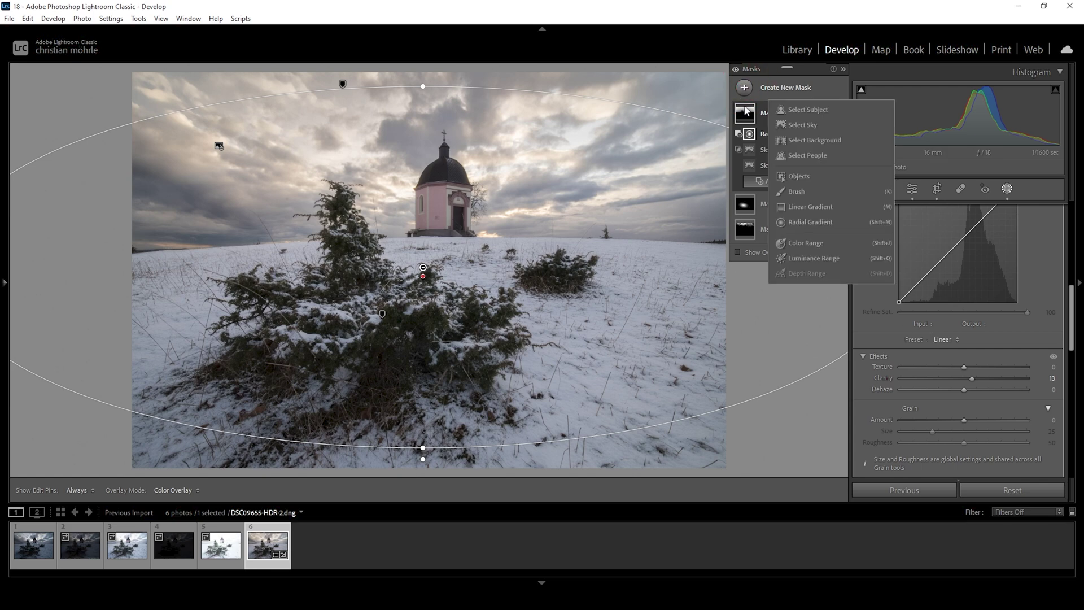
click(813, 223)
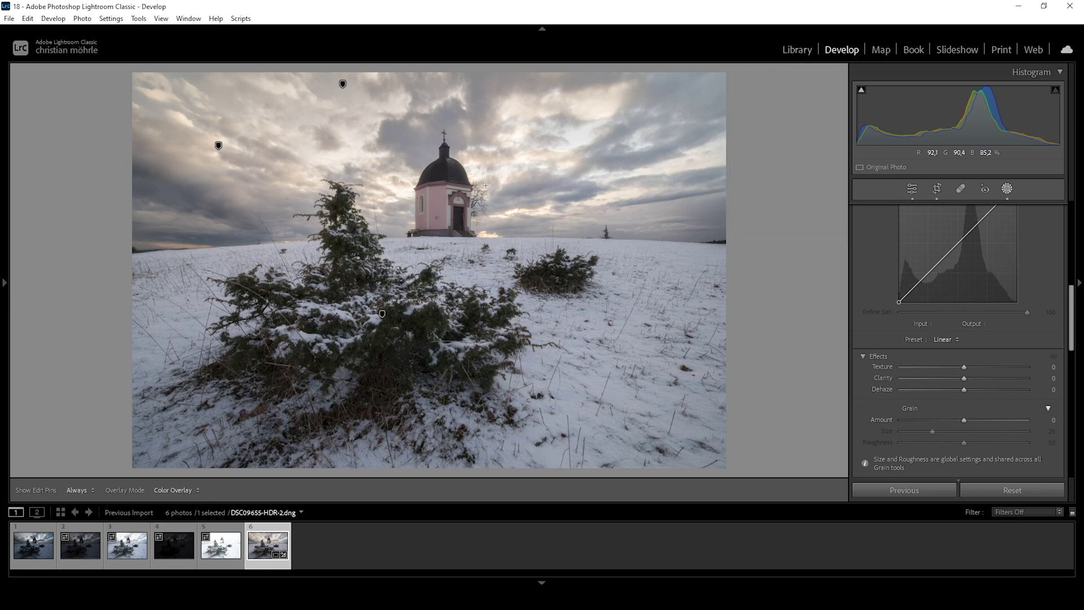
drag(481, 176, 513, 210)
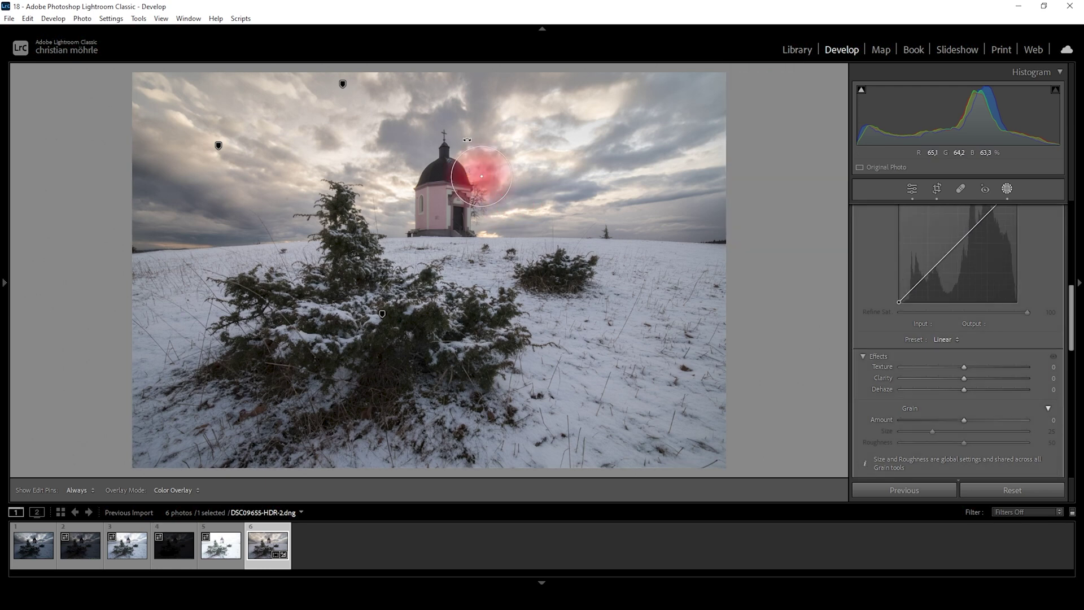
drag(481, 176, 474, 173)
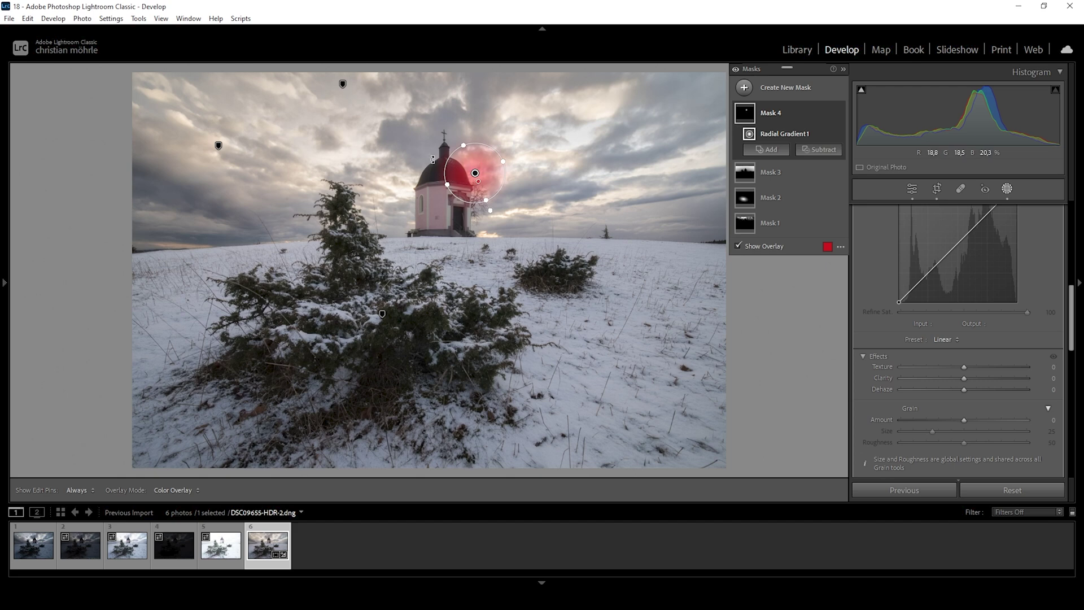
- Give the chapel mask Blacks +50, Temp +16 and Dehaze −21
scroll(959, 282, up, 10)
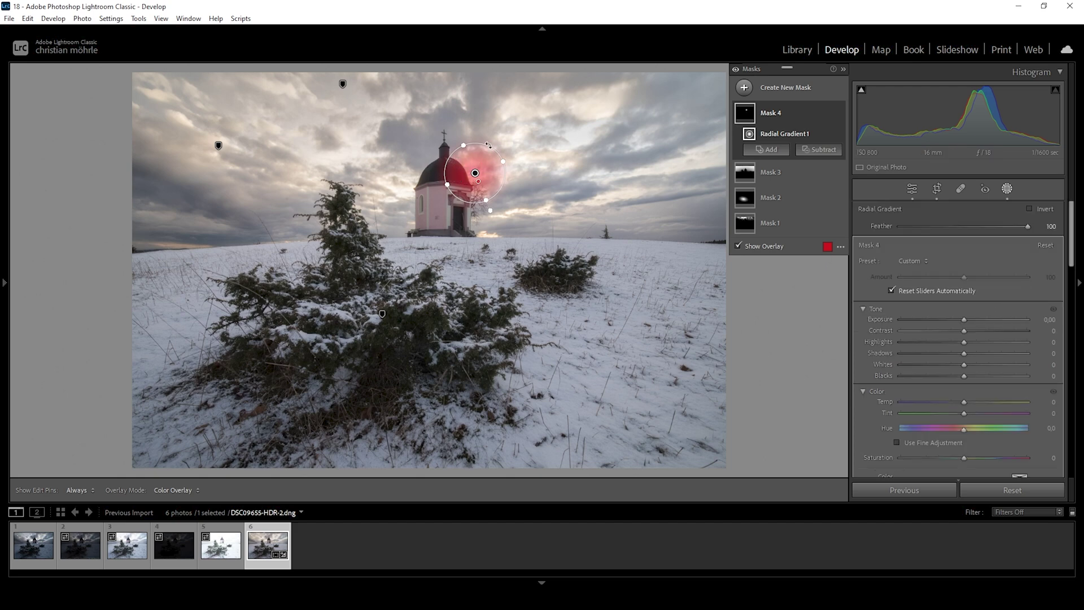
drag(966, 380, 974, 402)
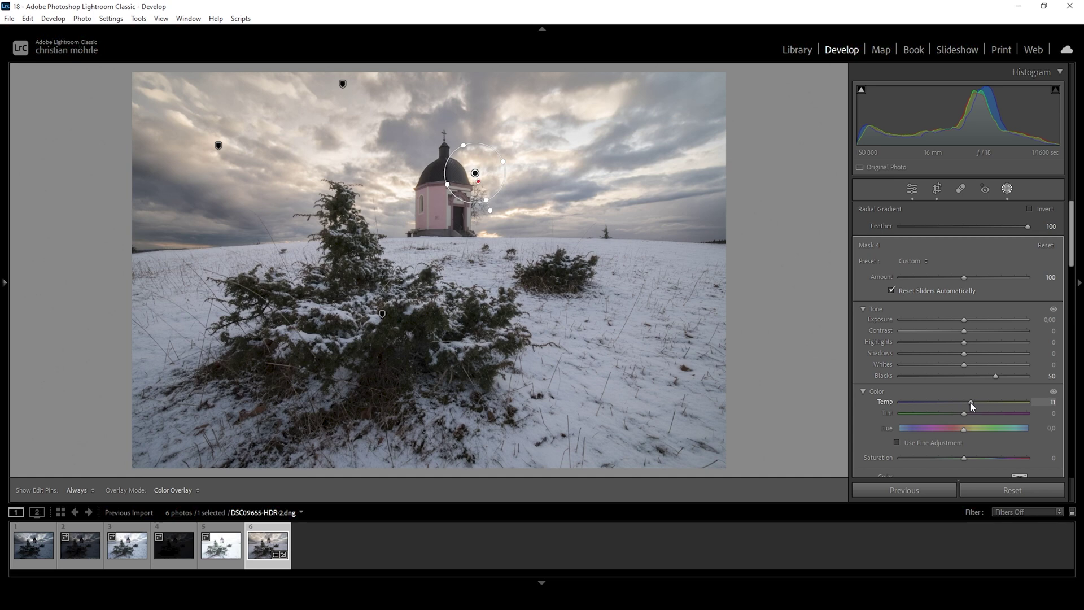
drag(970, 402, 971, 404)
scroll(970, 417, down, 5)
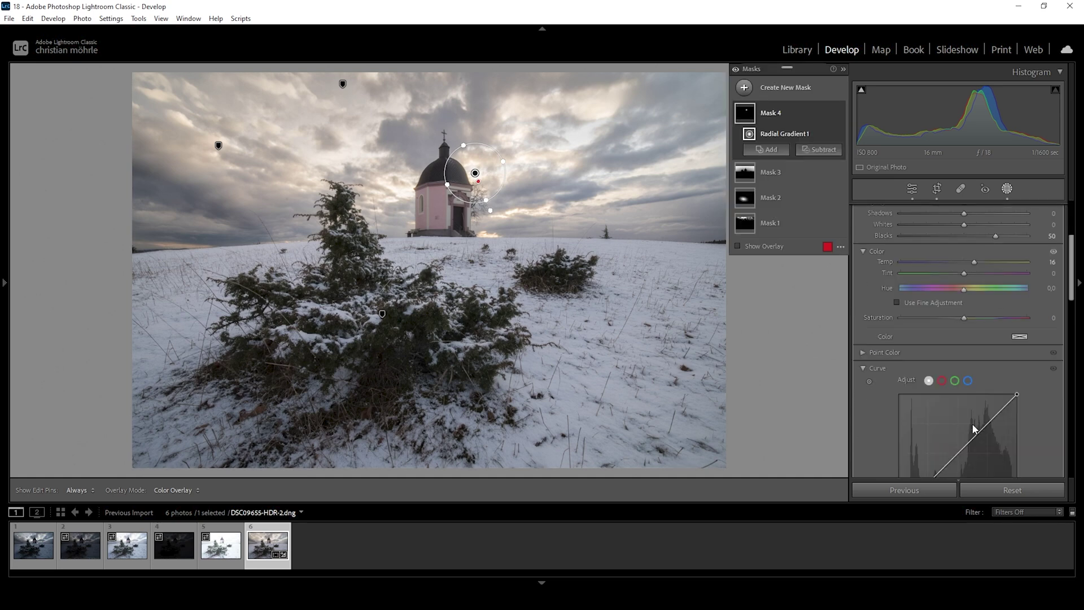
scroll(966, 421, down, 2)
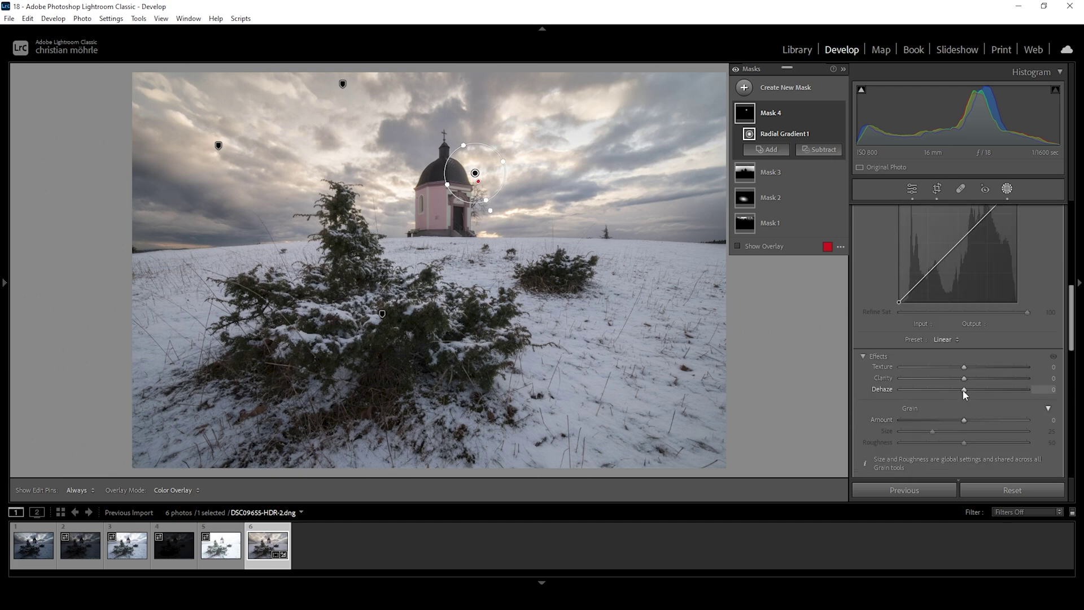
drag(964, 390, 950, 390)
- Draw, enlarge and rotate a radial gradient mask in the sky right of the chapel
click(744, 87)
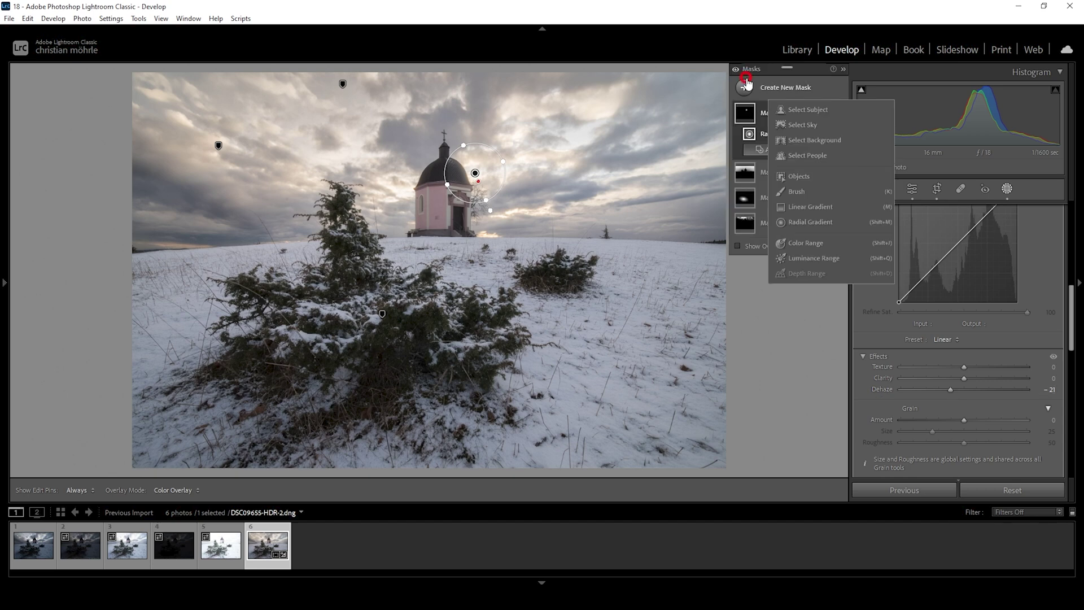
click(811, 222)
drag(540, 171, 624, 222)
drag(612, 148, 617, 157)
drag(545, 172, 527, 157)
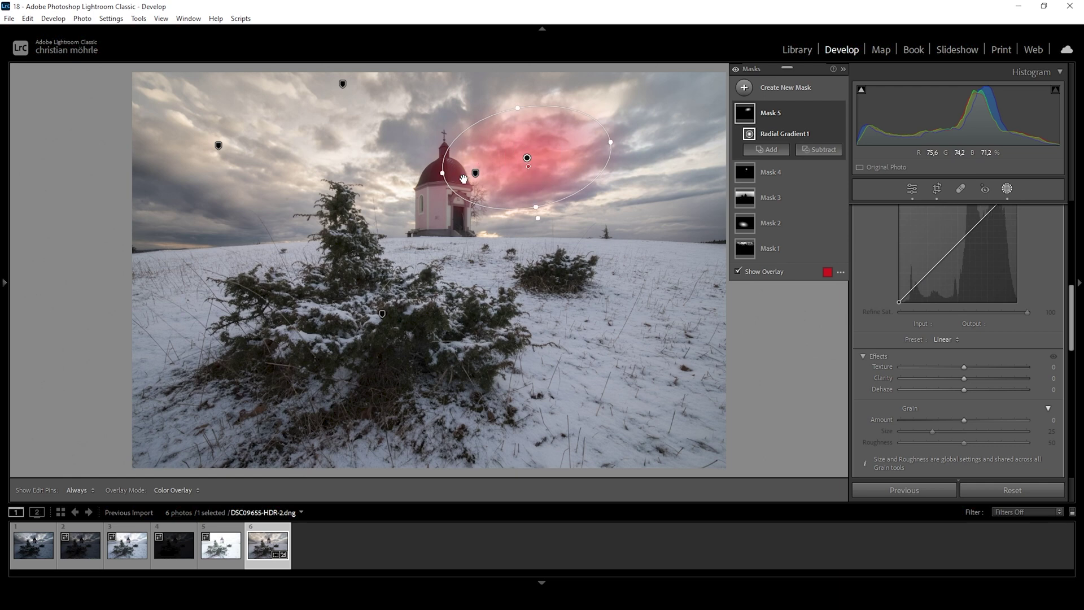
- Set the sky radial mask to Blacks +23, Temp +13 and Dehaze −8
scroll(1010, 353, up, 3)
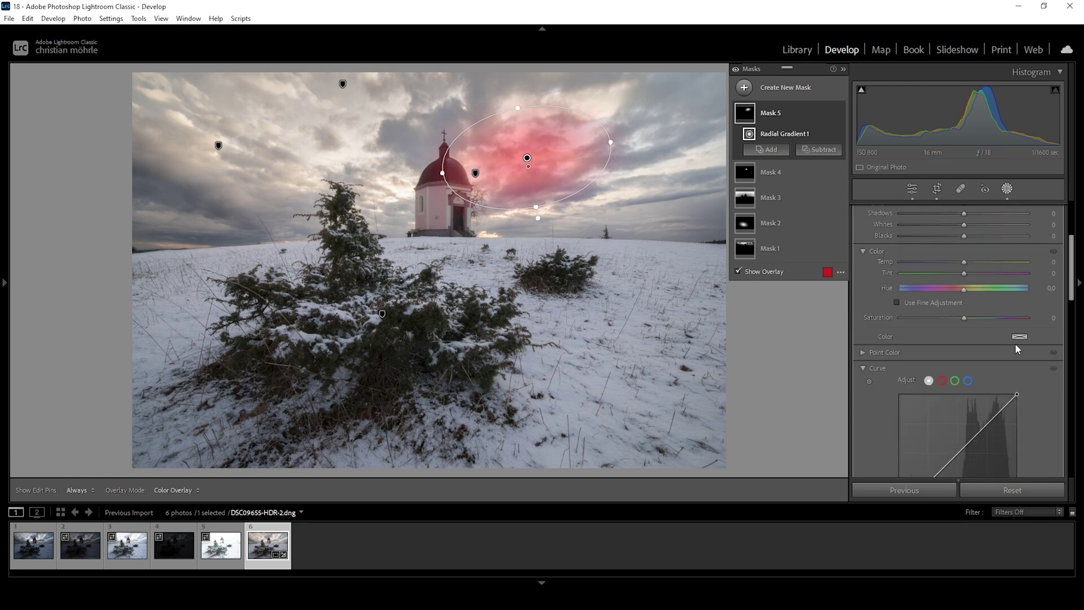
drag(964, 238, 971, 262)
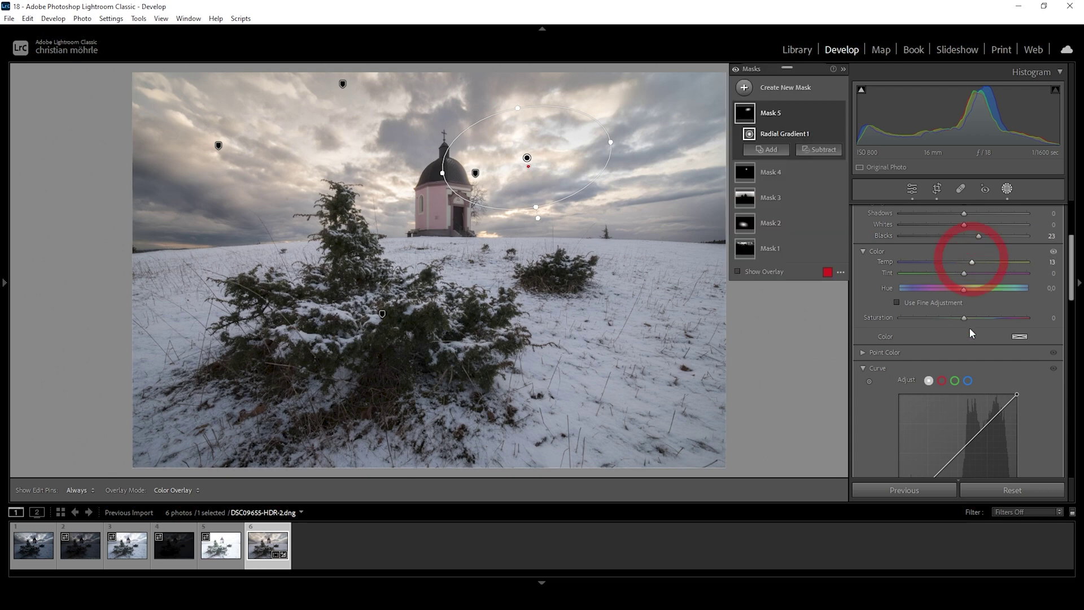
scroll(967, 350, down, 5)
drag(963, 317, 958, 320)
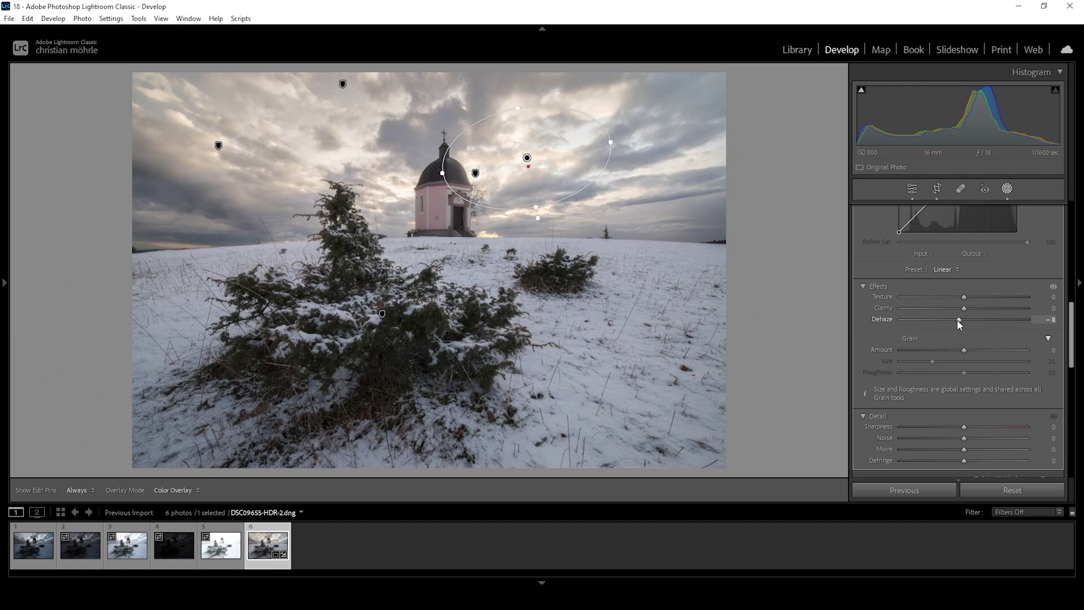
drag(958, 320, 958, 320)
- Add a linear gradient from the sky top to the chapel roof with Blacks −21
click(744, 88)
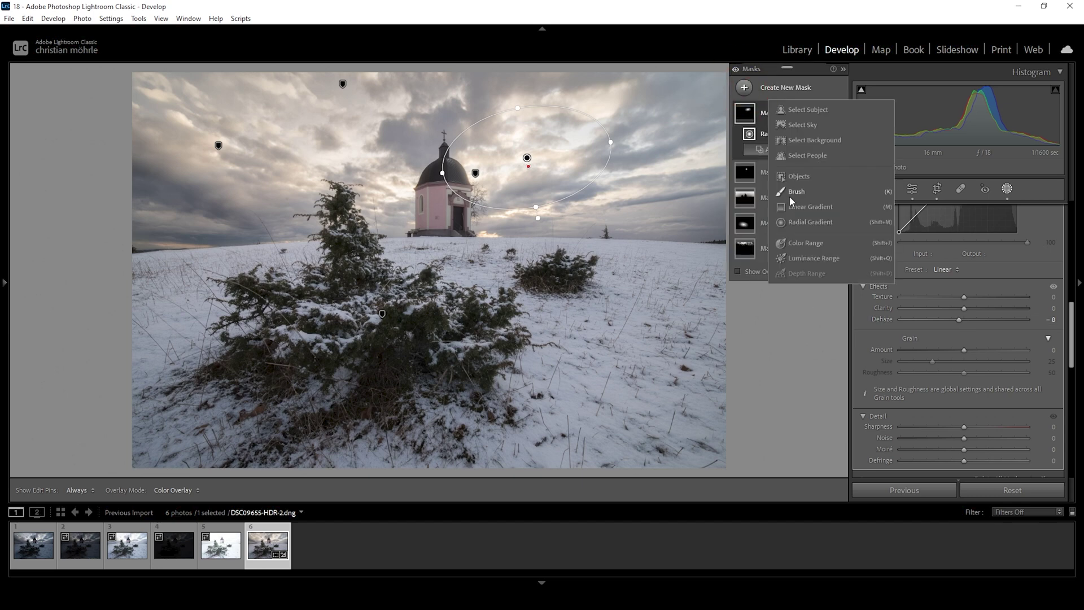
click(796, 206)
drag(462, 72, 460, 174)
drag(458, 71, 460, 49)
scroll(943, 335, up, 8)
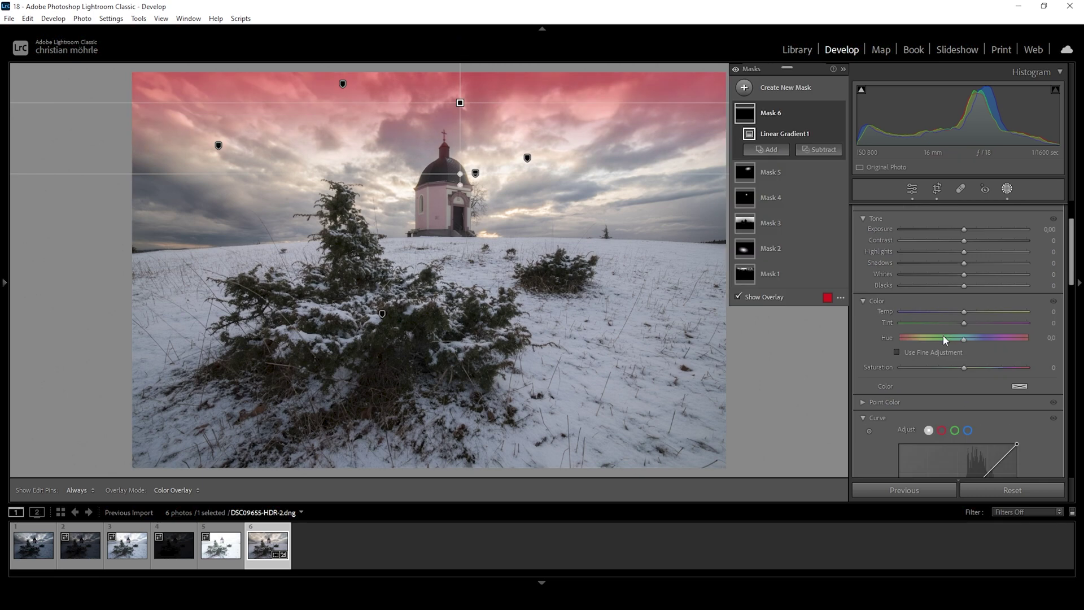
drag(964, 288, 951, 288)
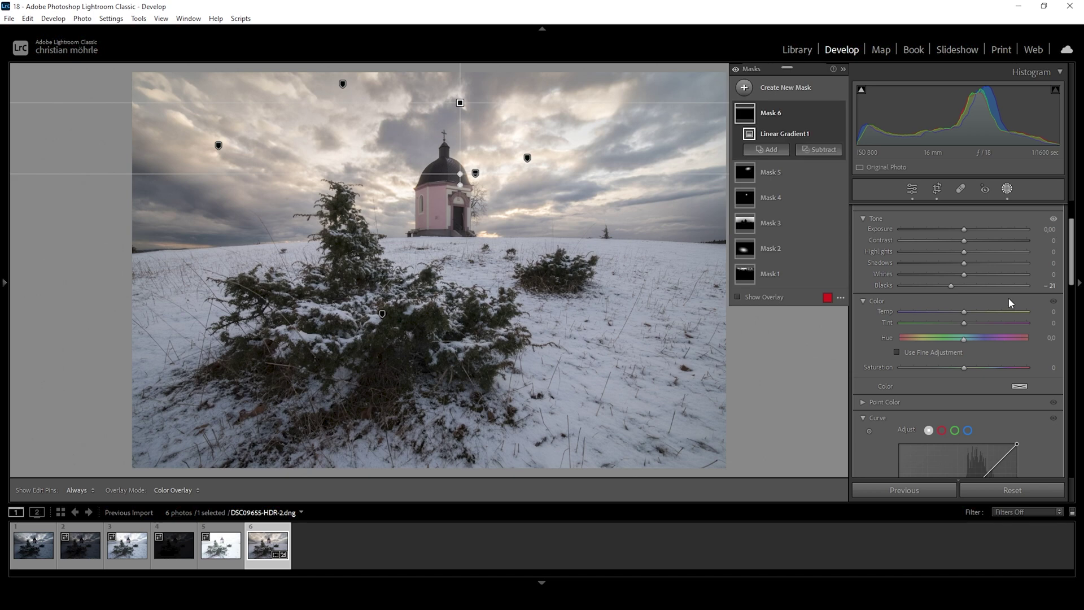
- Add a bottom foreground linear gradient with Whites −45, toggling mask visibility to compare
click(814, 150)
click(810, 207)
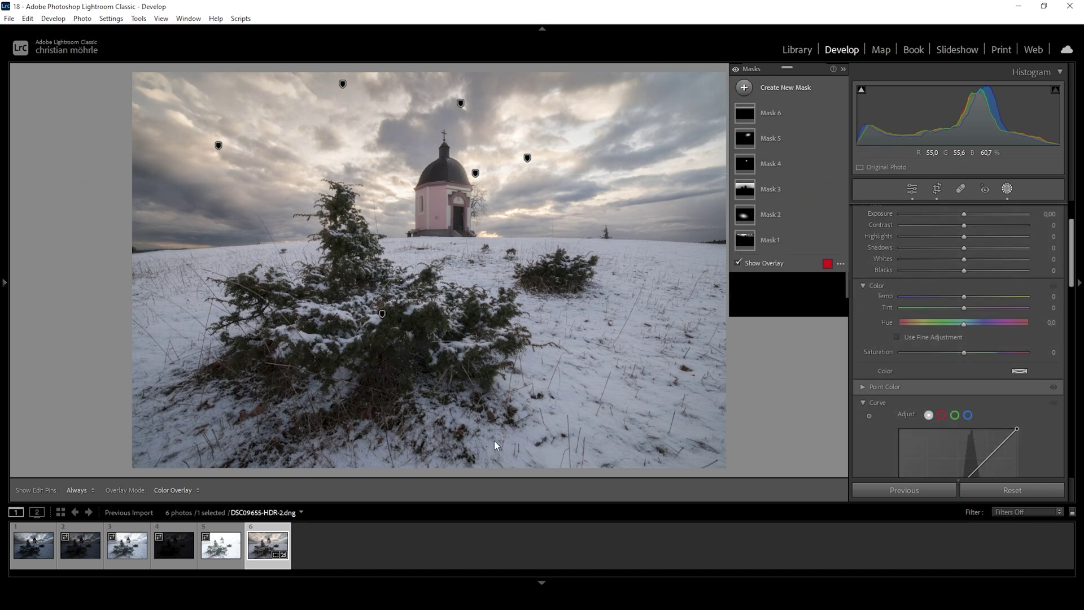
drag(489, 444, 477, 315)
drag(964, 273, 935, 276)
drag(488, 314, 488, 369)
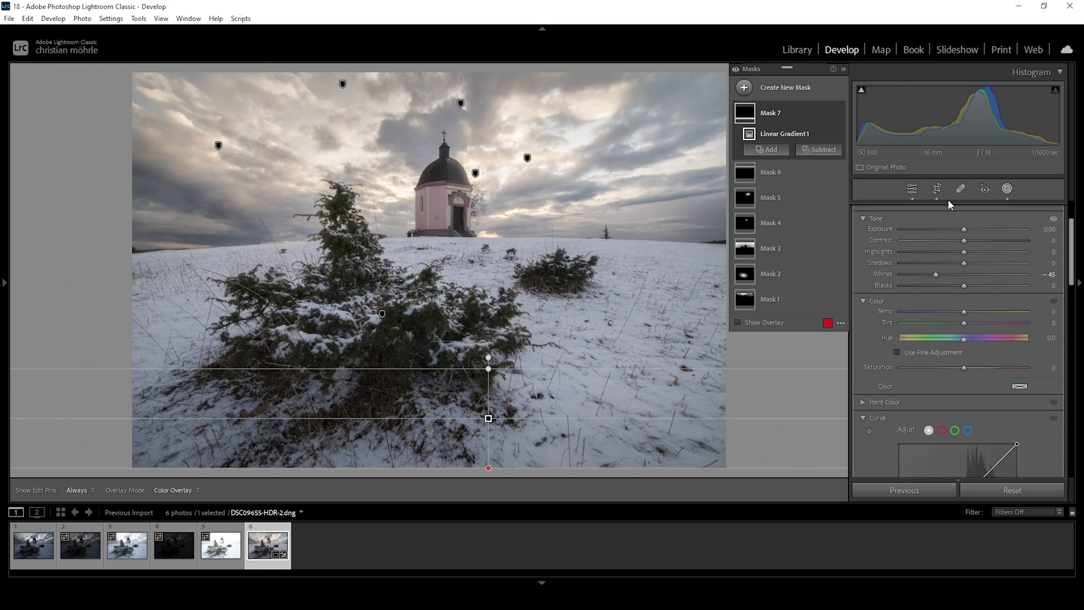
click(736, 69)
click(735, 69)
- Raise Color Mixer HSL saturation to Orange +21, Yellow +21 and Blue +17
click(913, 190)
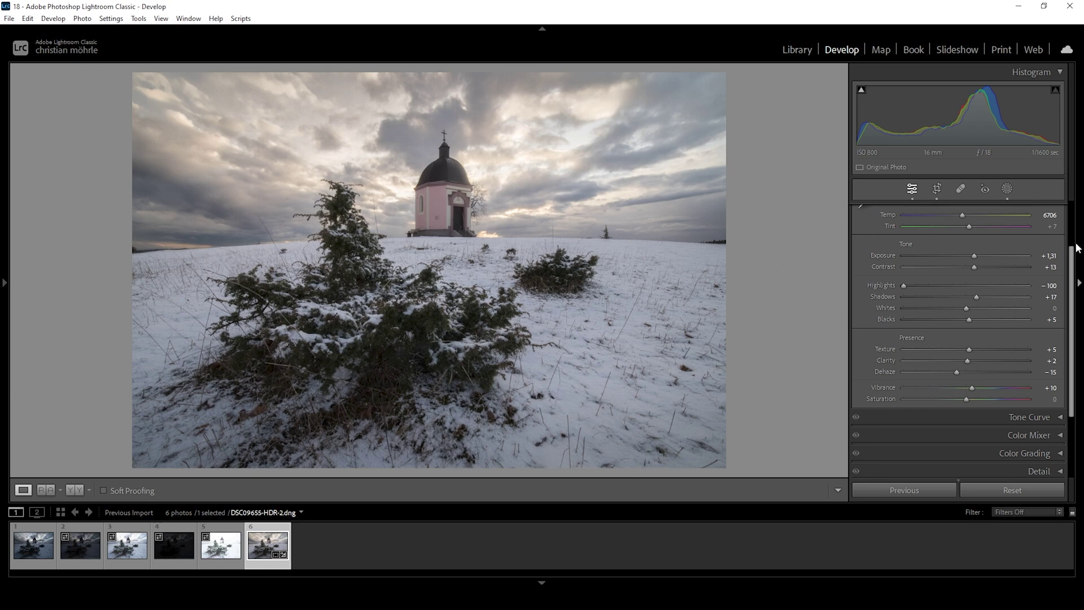
click(1061, 212)
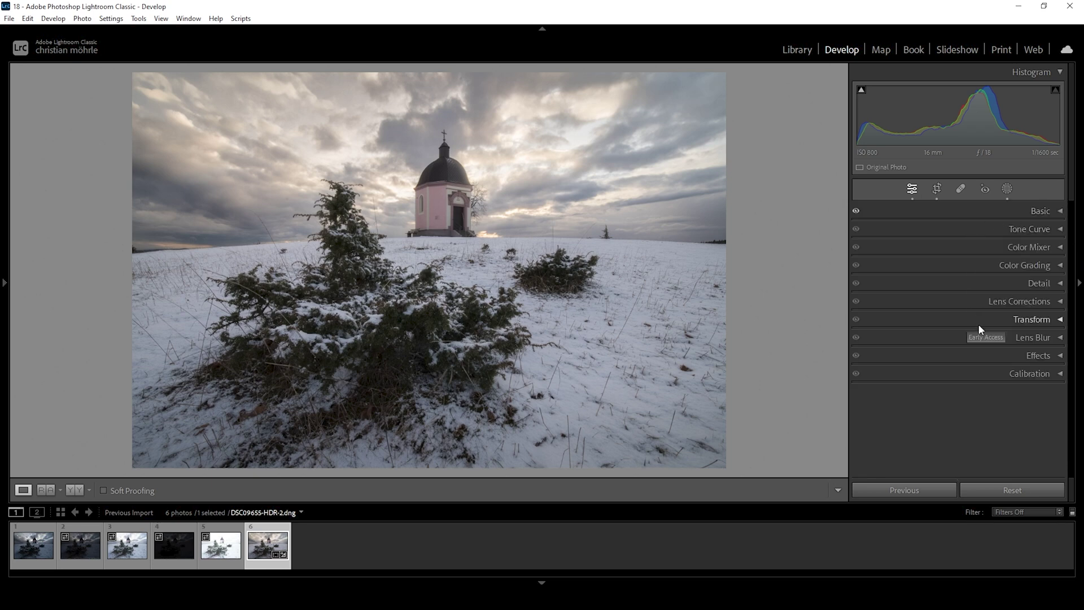
click(1020, 248)
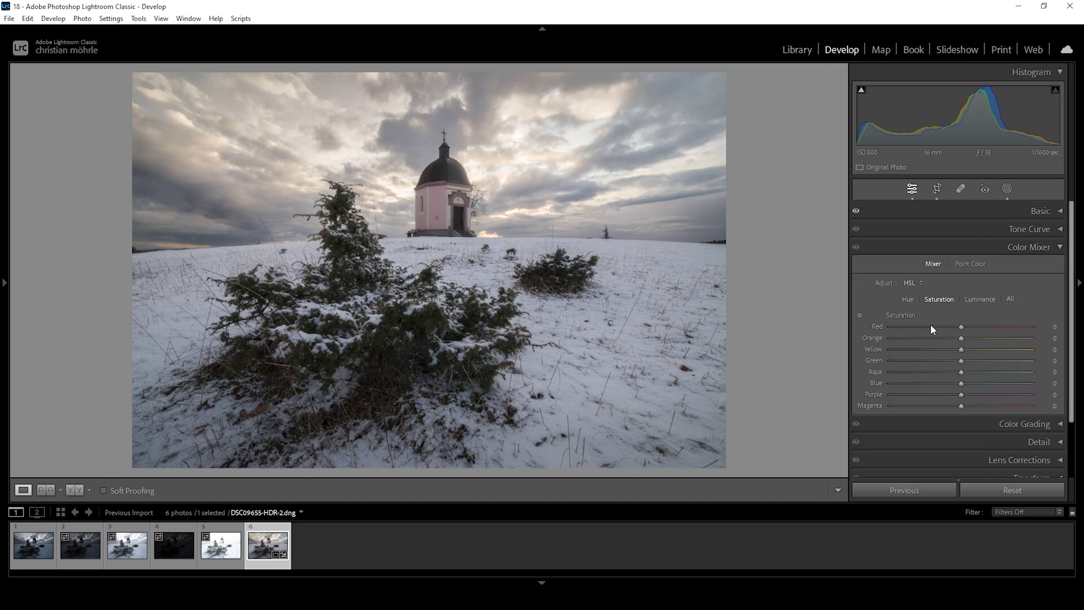
click(942, 299)
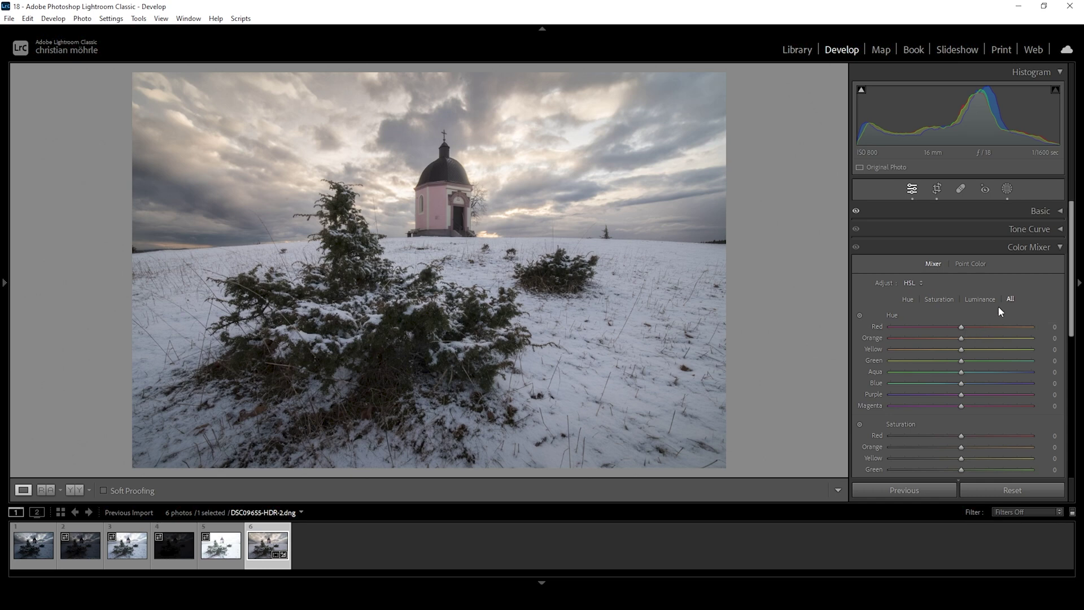
click(939, 299)
drag(968, 336, 977, 339)
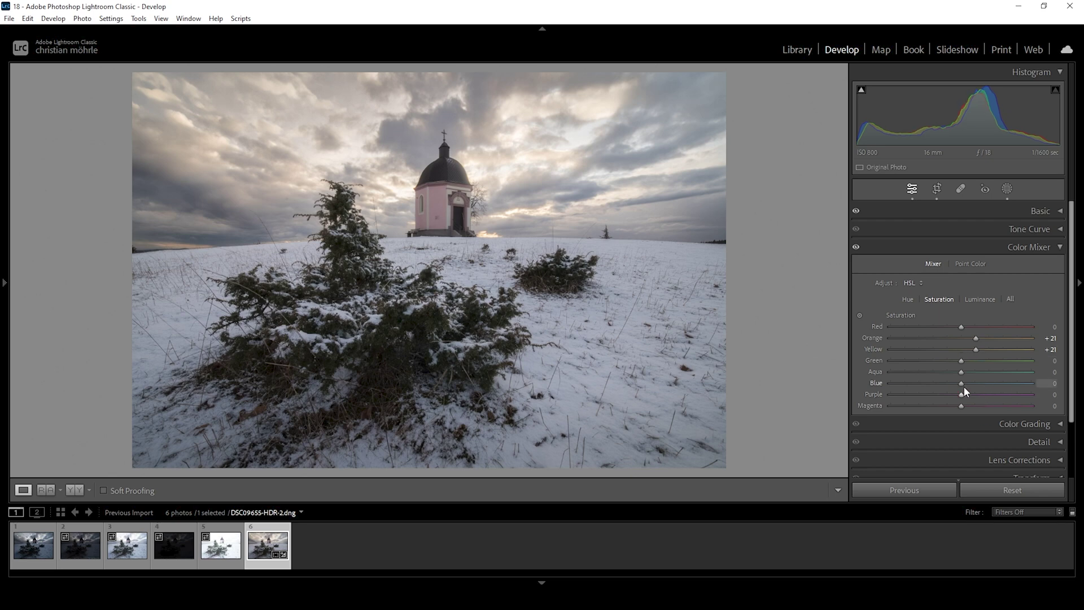
drag(962, 383, 973, 383)
click(1057, 247)
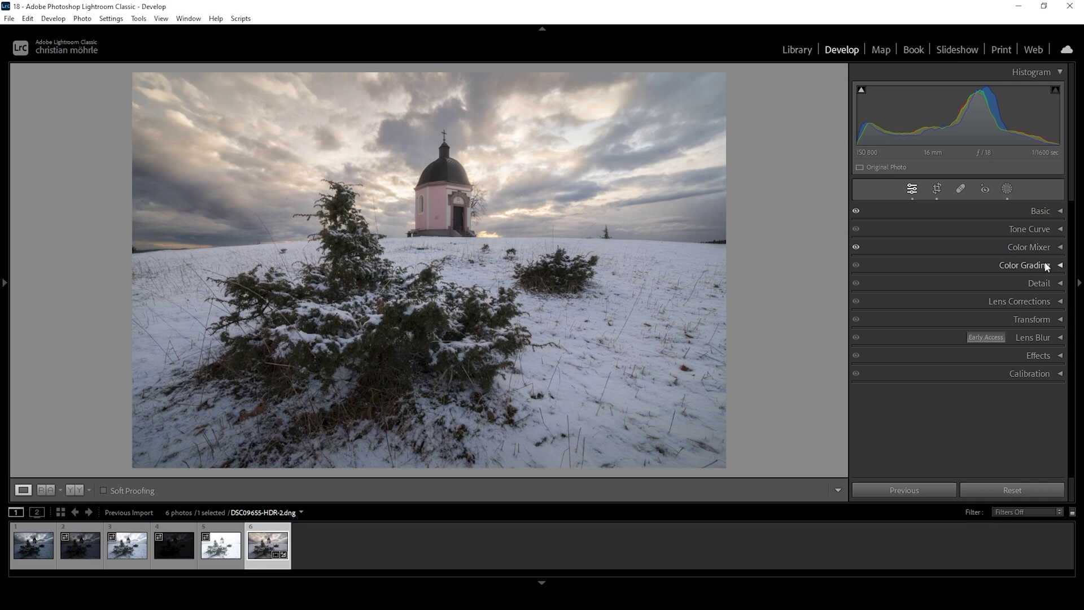
- Tint the highlights warm in Color Grading with hue 41 and saturation 15
click(1058, 265)
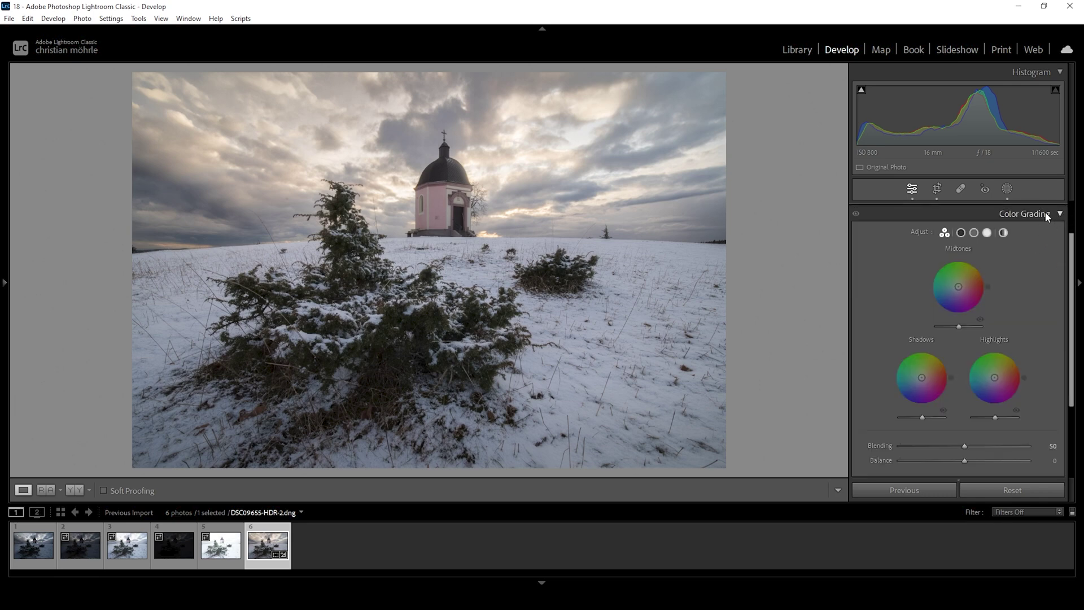
click(987, 233)
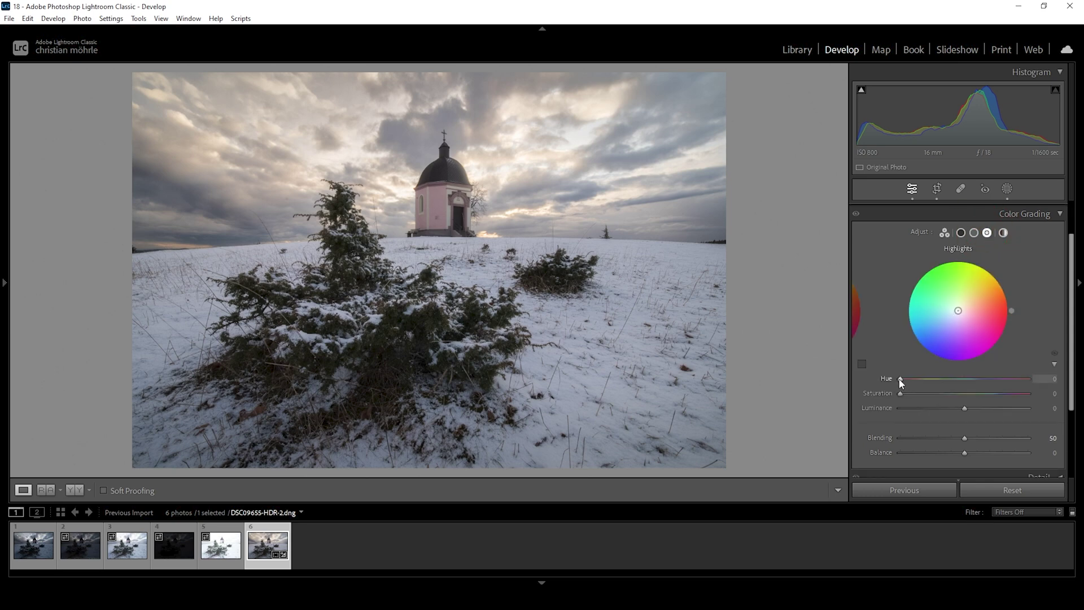
drag(900, 379, 912, 380)
drag(901, 393, 918, 394)
- Tint the midtones blue with hue 233 and saturation 5, keeping colour grading enabled
click(973, 233)
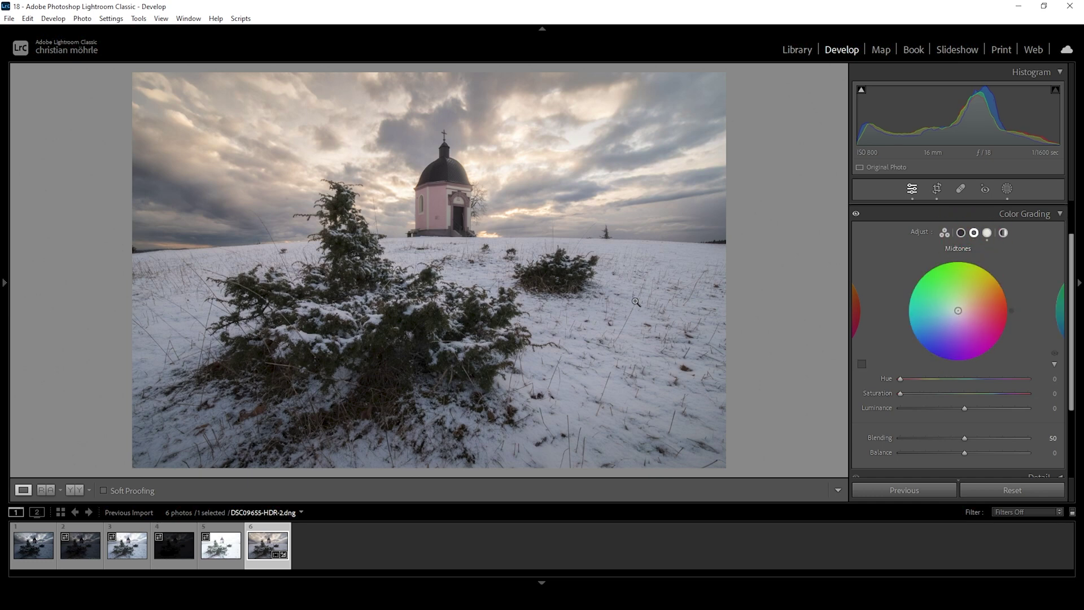
drag(899, 380, 982, 385)
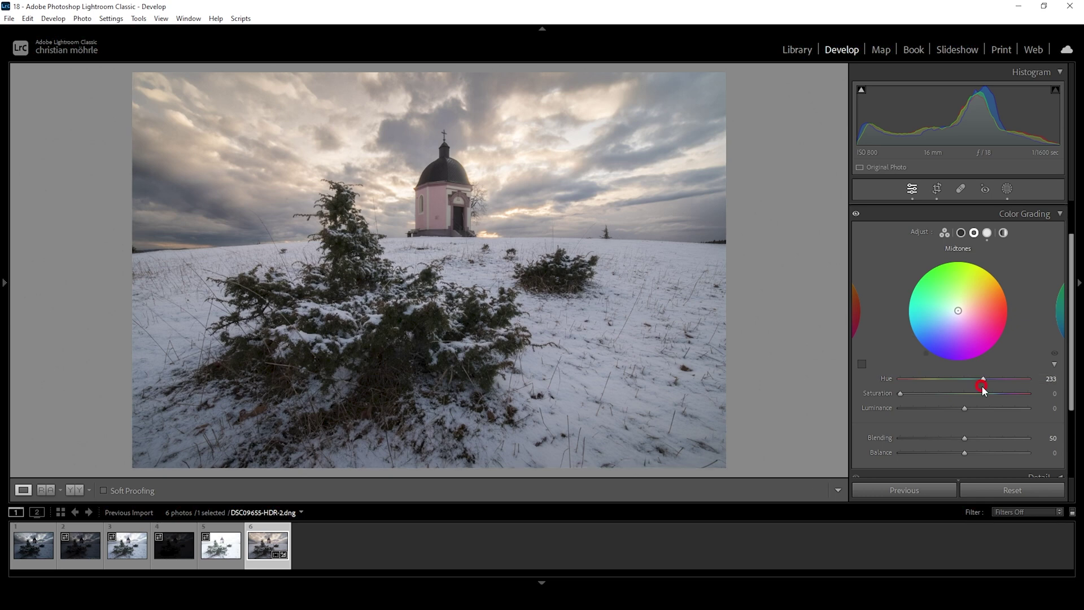
drag(900, 394, 904, 394)
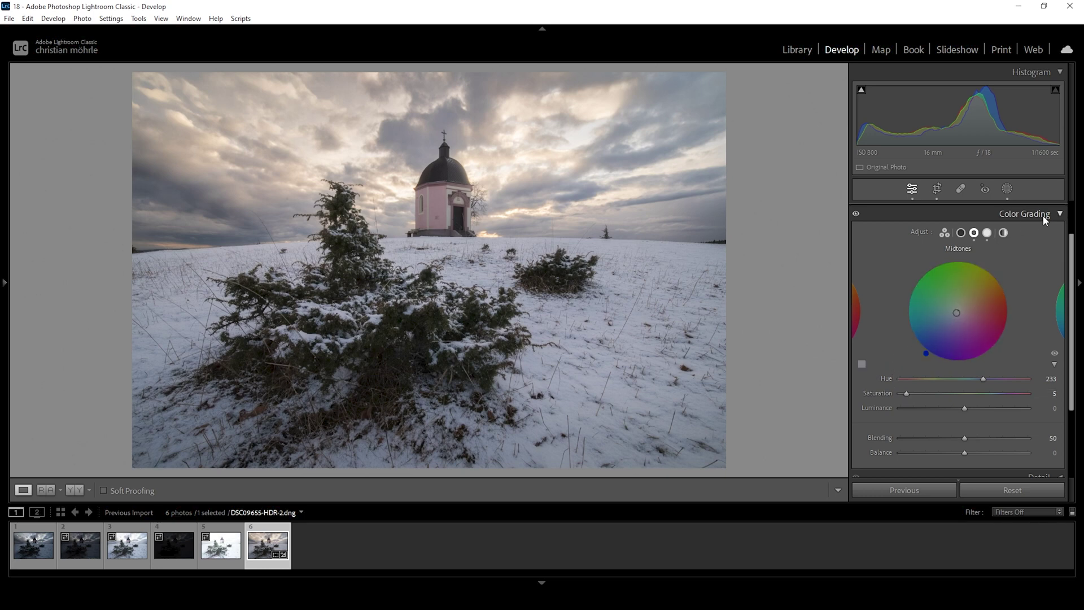
click(856, 214)
- Make initial Calibration tweaks to the blue primary hue and saturation and the green primary
click(1058, 214)
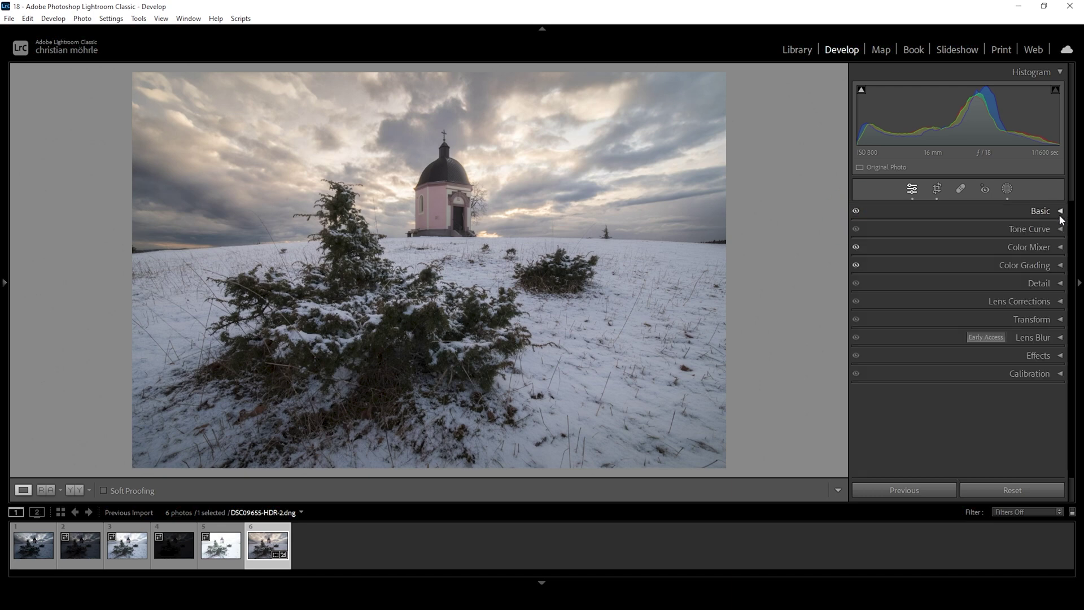
click(999, 375)
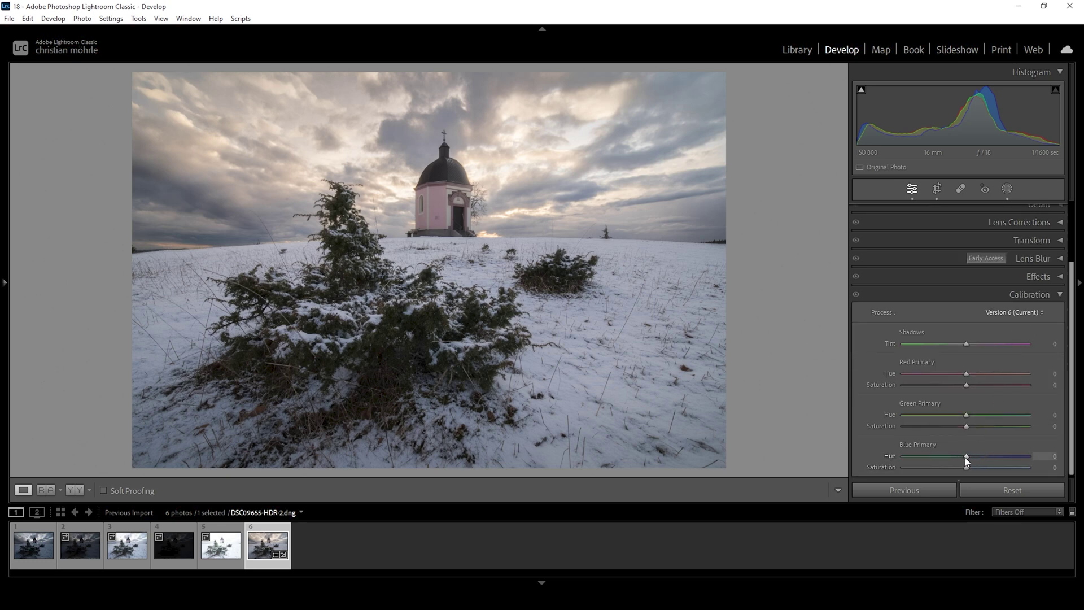
drag(966, 457, 963, 458)
drag(993, 468, 985, 466)
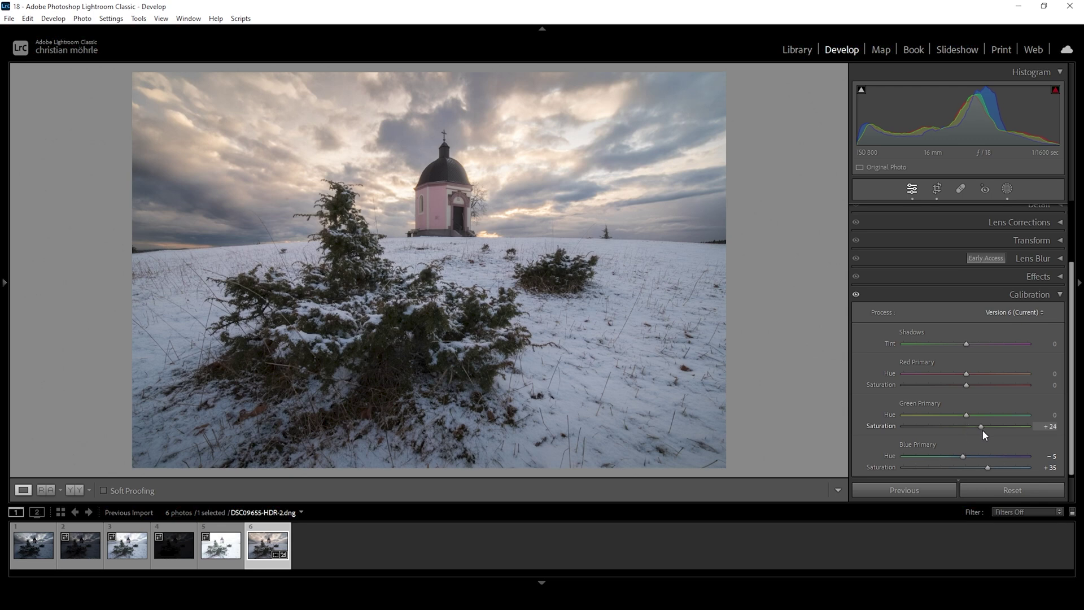
key(Down)
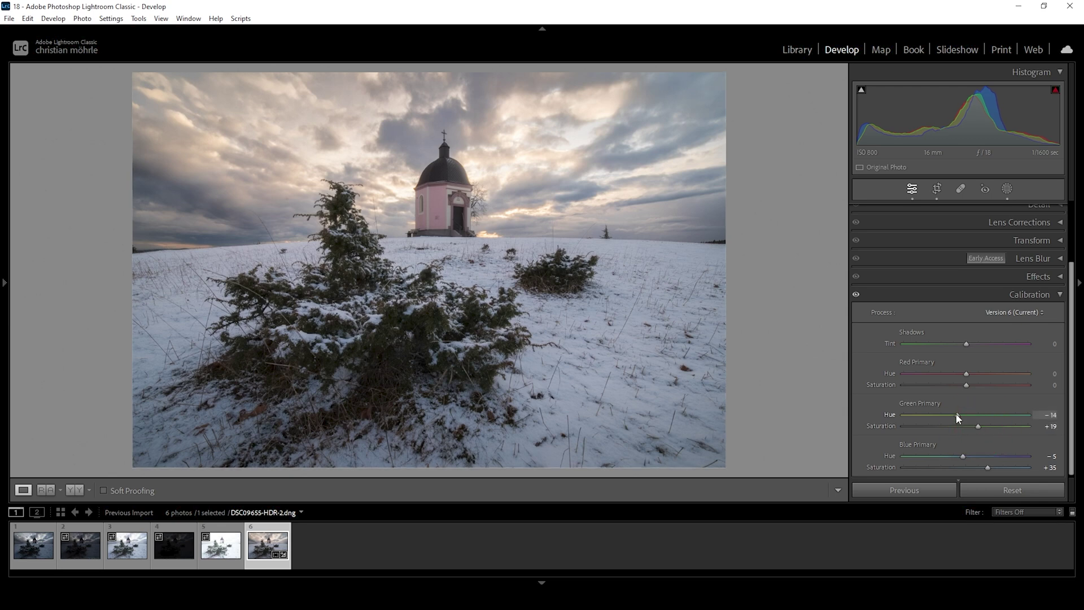
click(959, 415)
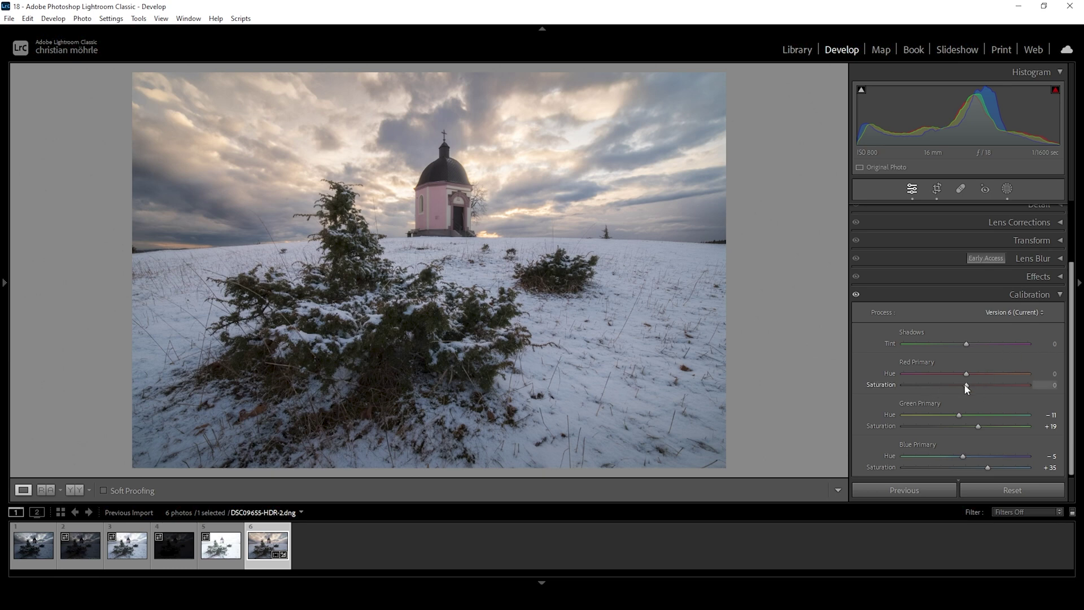
- Finalize Red Saturation +9, Green Hue +1 and Saturation +13, Blue Saturation +20
drag(978, 385, 972, 385)
drag(979, 426, 974, 426)
drag(988, 467, 978, 467)
drag(958, 414, 966, 414)
- Sharpen with Amount 53, Radius 0.5, Detail 100, Masking 50, then show before/after side by side
click(1058, 295)
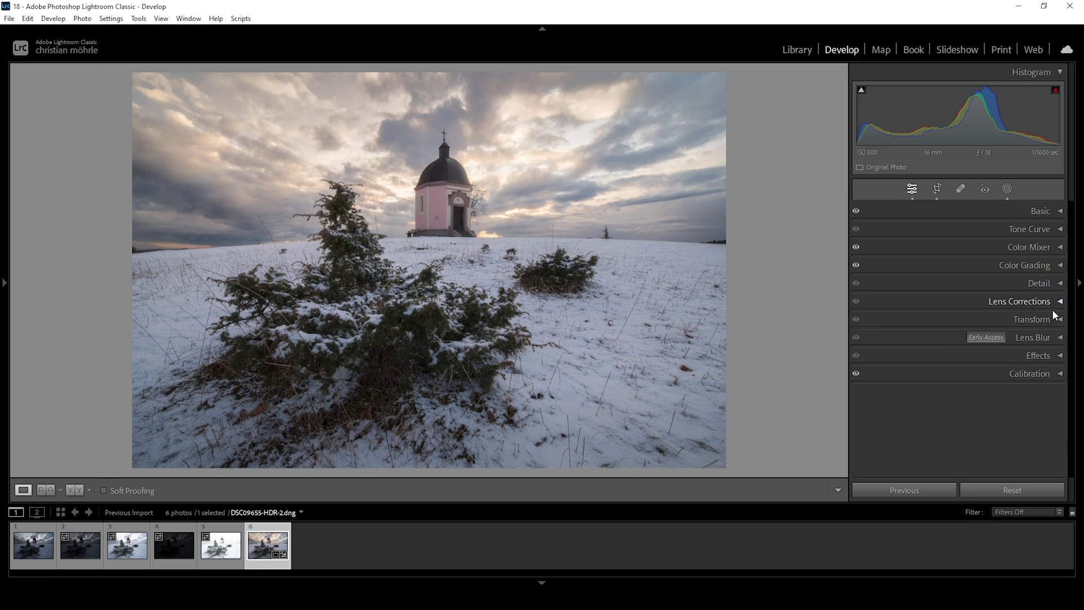
click(1039, 283)
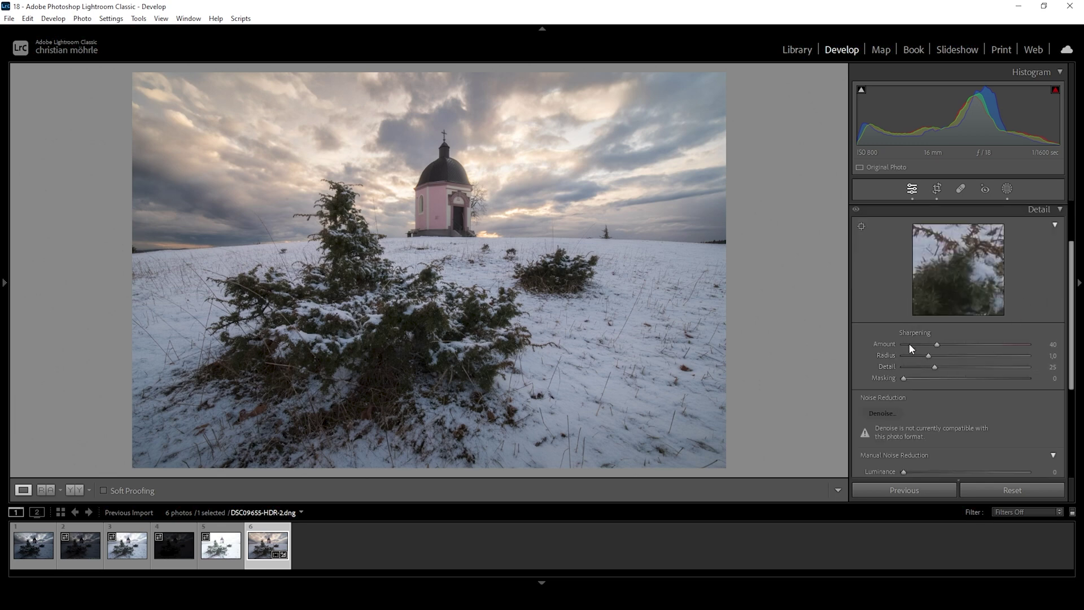
drag(919, 352, 910, 354)
drag(907, 378, 969, 382)
click(79, 490)
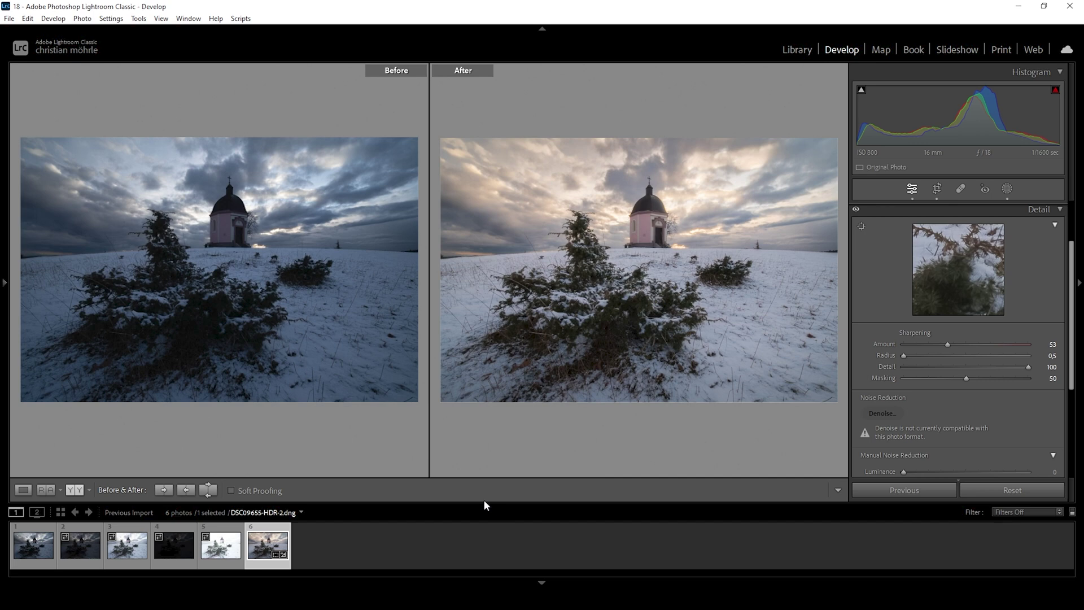
- Return to Loupe view and open the photo in Photoshop 2024, duplicating Layer 0
click(23, 490)
right_click(261, 551)
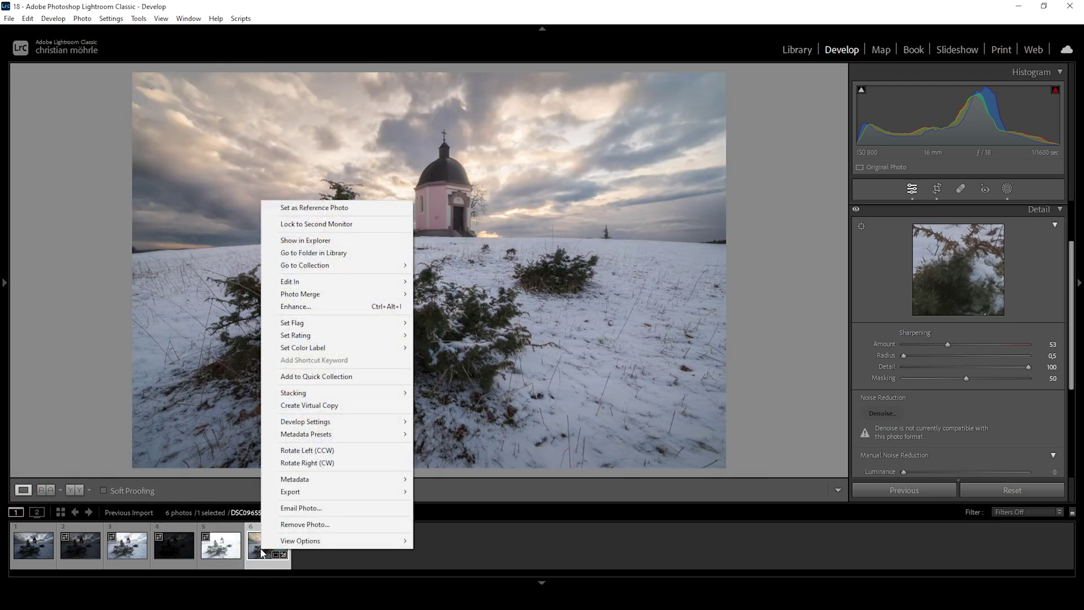
mouse_move(344, 283)
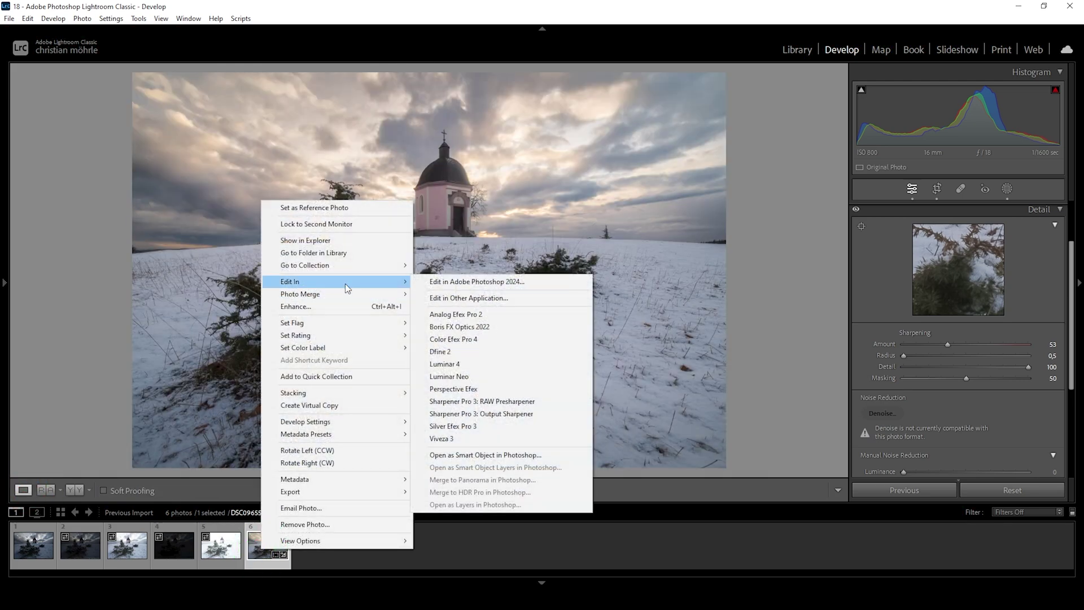
click(431, 287)
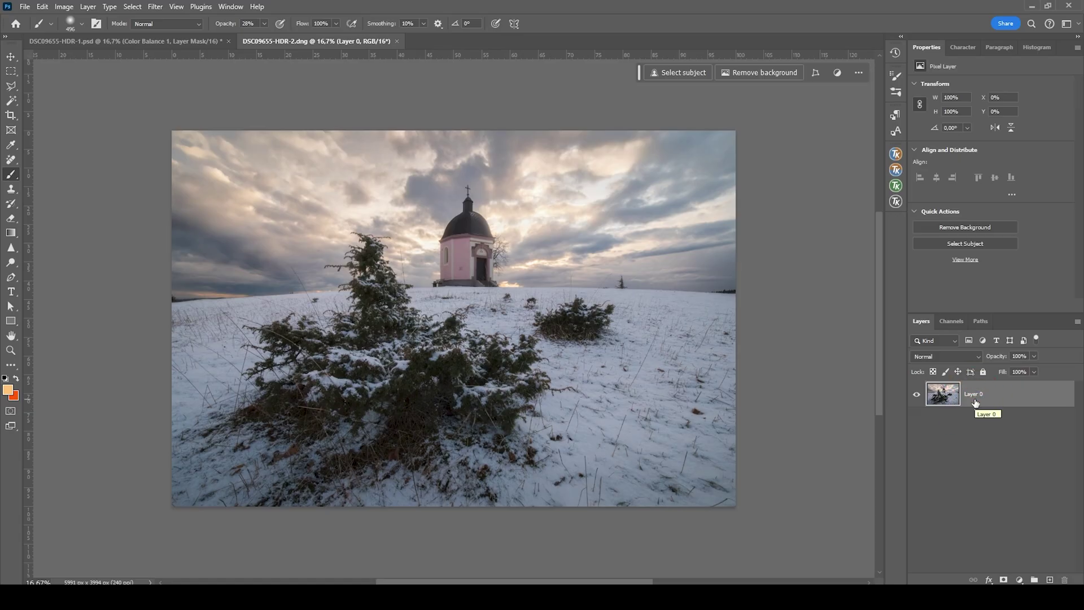
key(ctrl+j)
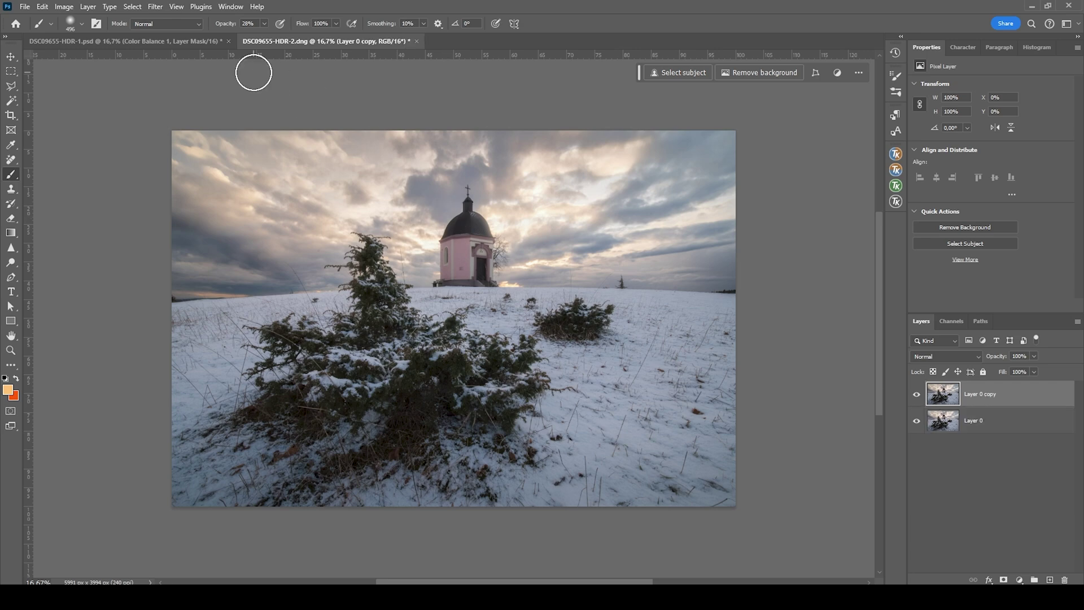
- Drag a horizontal guide down to the horizon at about 41.6% height
mouse_move(450, 52)
mouse_down()
mouse_move(458, 189)
mouse_move(487, 287)
mouse_up()
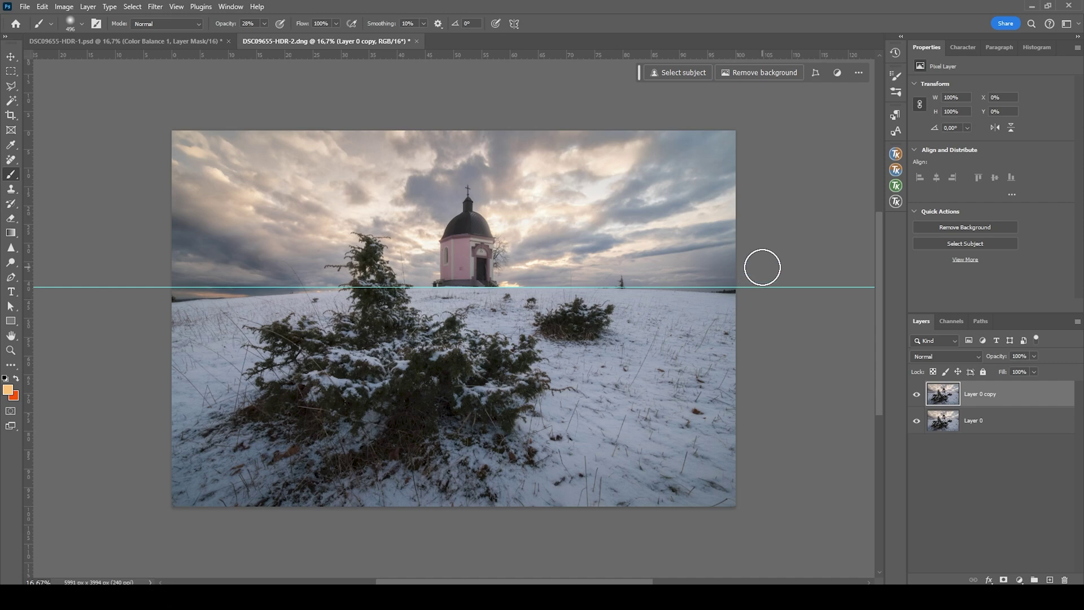
key(ctrl+t)
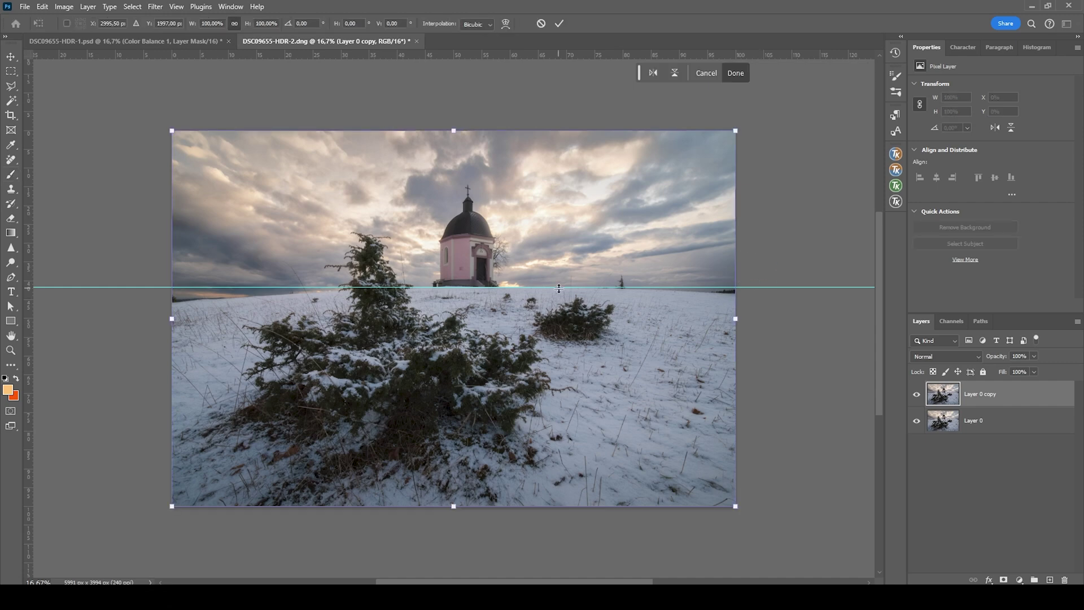
- Warp Layer 0 copy so the left horizon rises to the guide, commit, and remove the guide
right_click(202, 319)
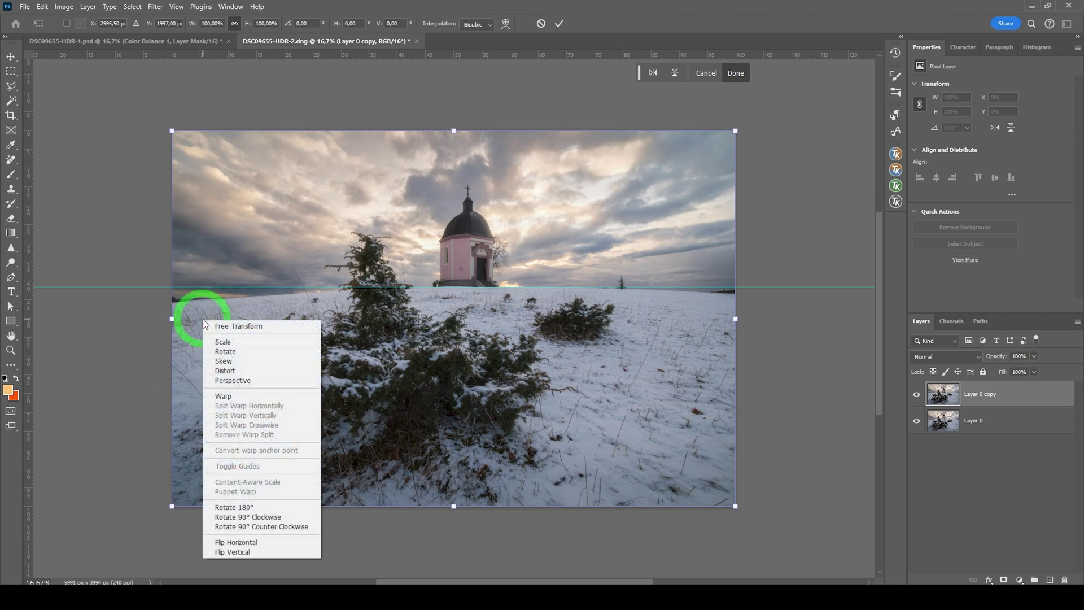
click(224, 396)
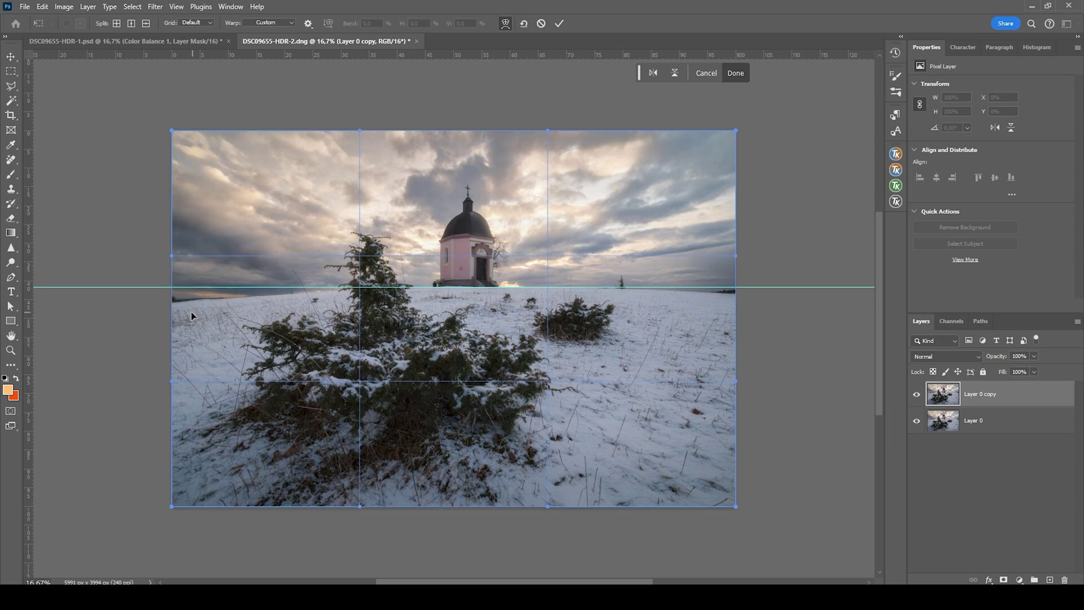
drag(177, 309, 178, 298)
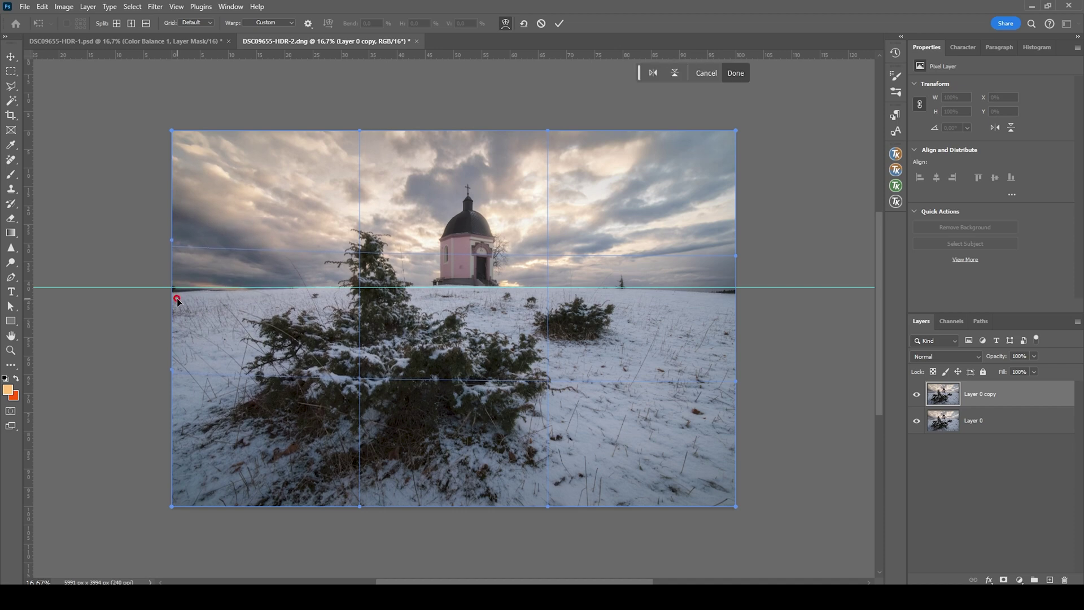
click(564, 22)
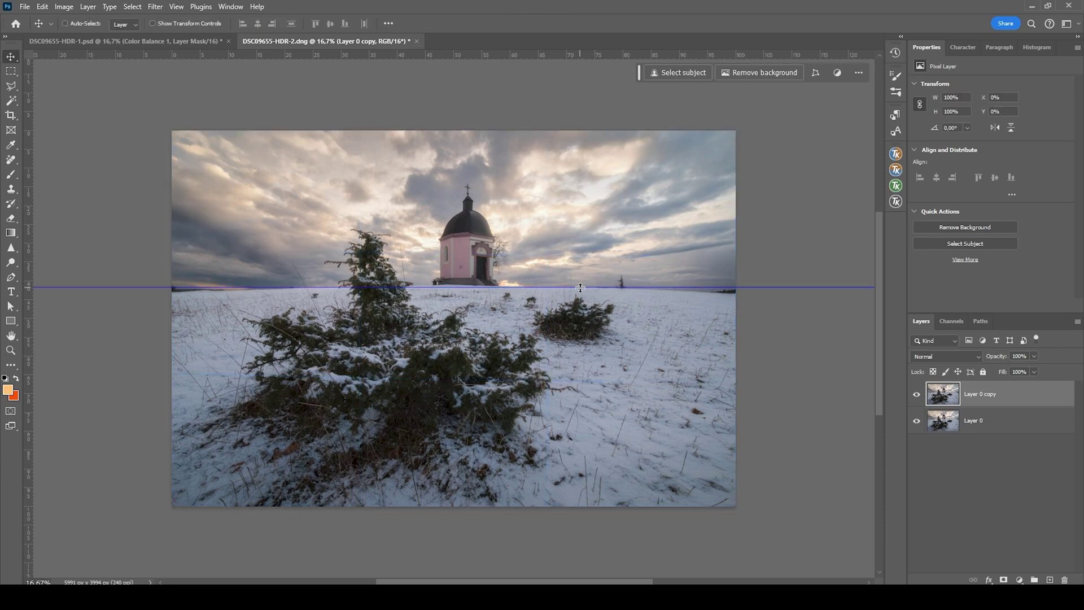
drag(580, 287, 590, 55)
- Spot-heal the dark and brown clumps scattered across the snow around the chapel
click(916, 394)
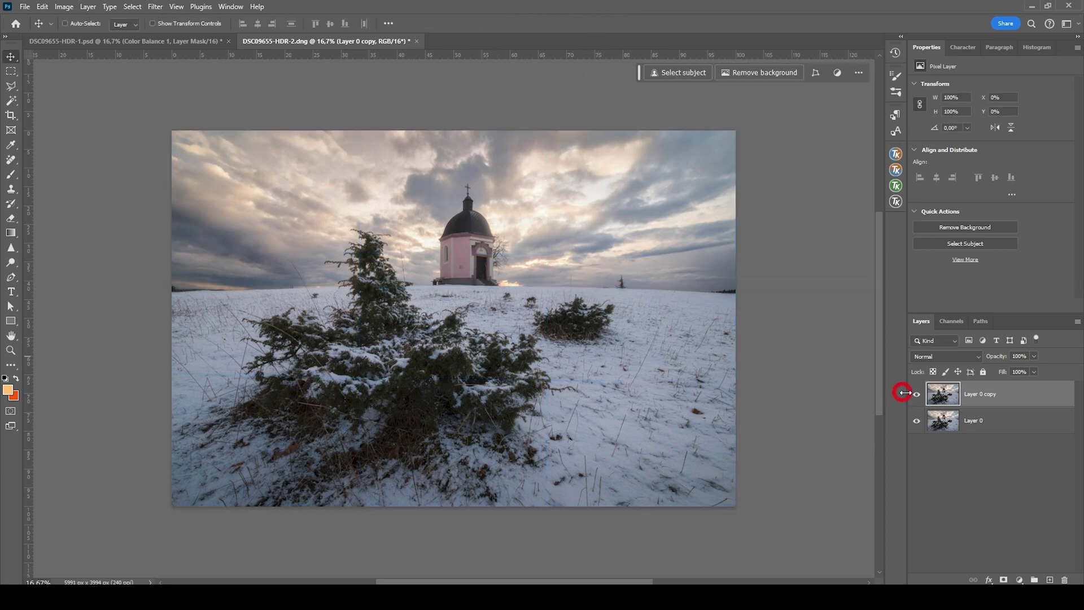
click(915, 394)
click(5, 166)
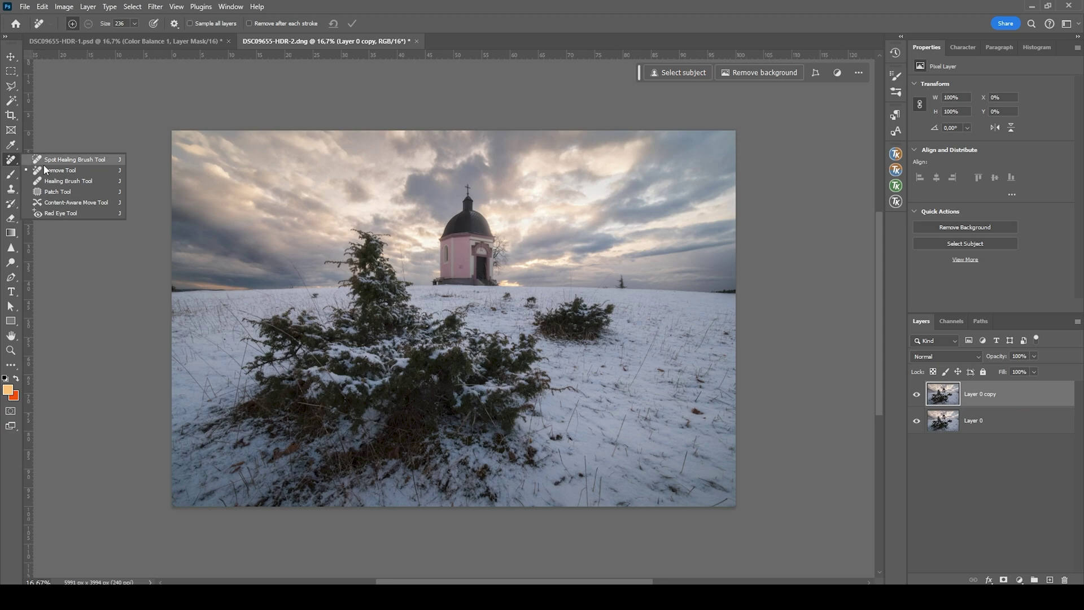
click(63, 159)
scroll(403, 229, up, 10)
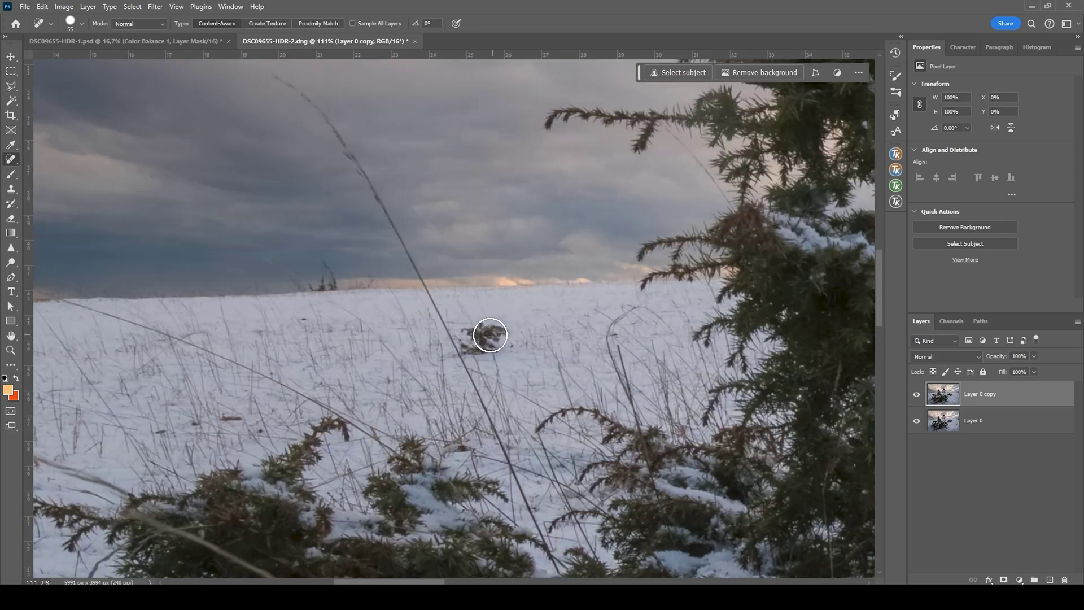
mouse_move(490, 335)
mouse_down()
mouse_move(479, 332)
mouse_move(489, 334)
mouse_up()
scroll(423, 346, down, 3)
scroll(784, 296, right, 8)
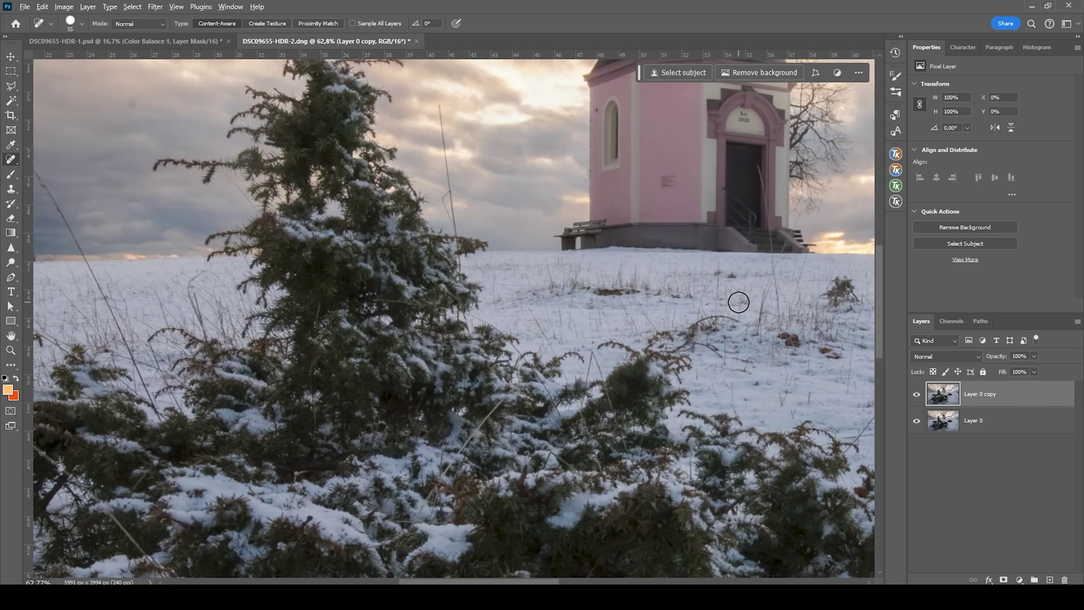
scroll(738, 300, up, 2)
mouse_move(575, 298)
mouse_down()
mouse_move(544, 288)
mouse_move(581, 288)
mouse_up()
scroll(672, 282, right, 2)
drag(673, 268, 685, 280)
drag(743, 346, 759, 356)
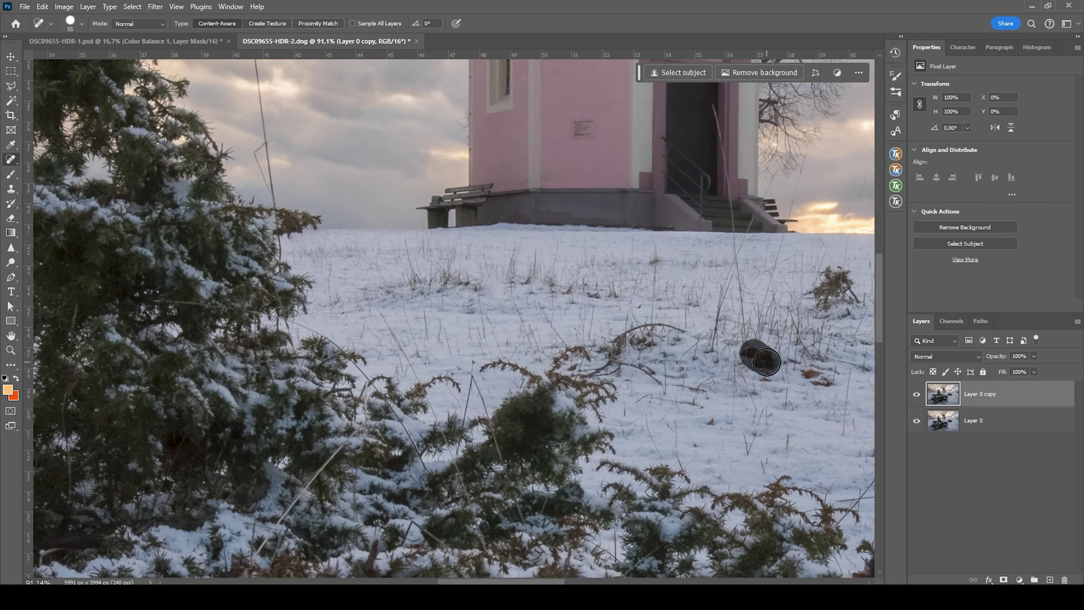
scroll(734, 316, down, 2)
drag(722, 286, 734, 289)
scroll(837, 267, down, 2)
scroll(837, 267, down, 3)
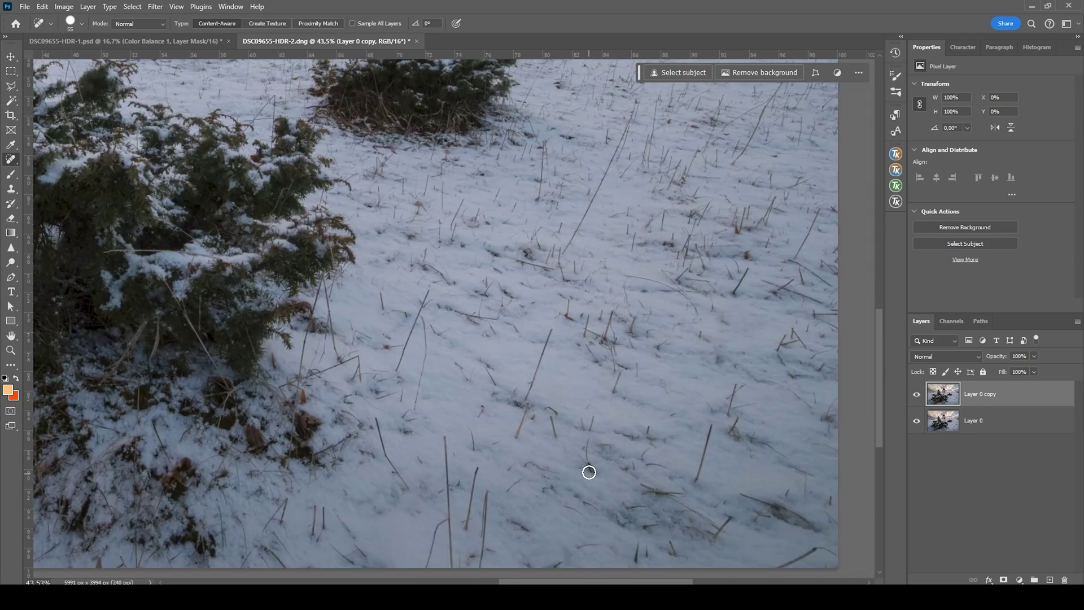
mouse_move(763, 504)
mouse_down()
mouse_move(807, 524)
mouse_move(768, 505)
mouse_up()
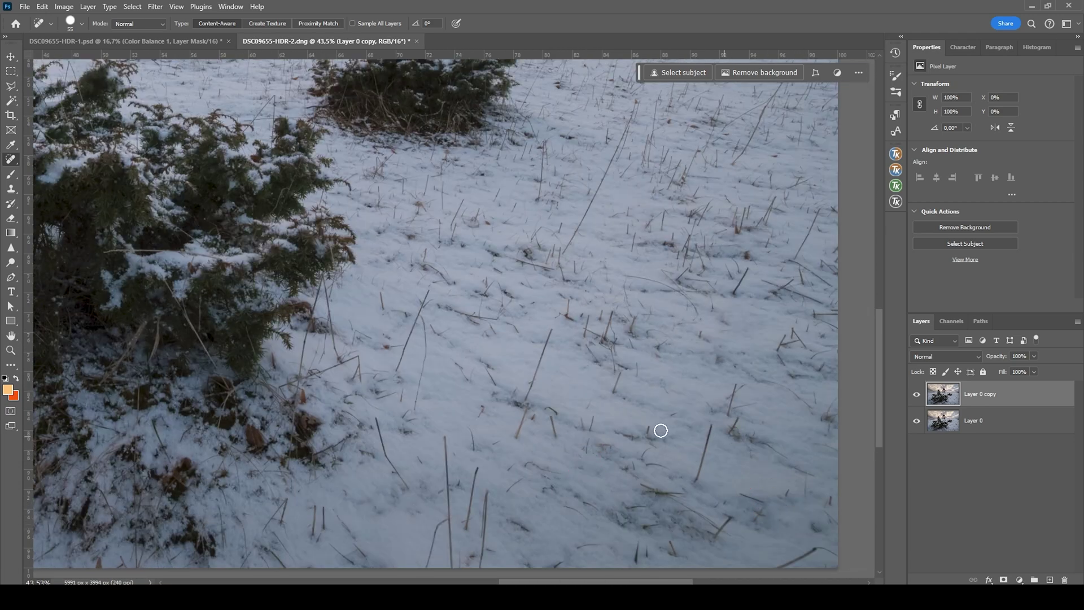
drag(524, 254, 528, 257)
- Erase the distraction near the horizon with the Remove tool
scroll(529, 237, up, 2)
scroll(307, 213, up, 5)
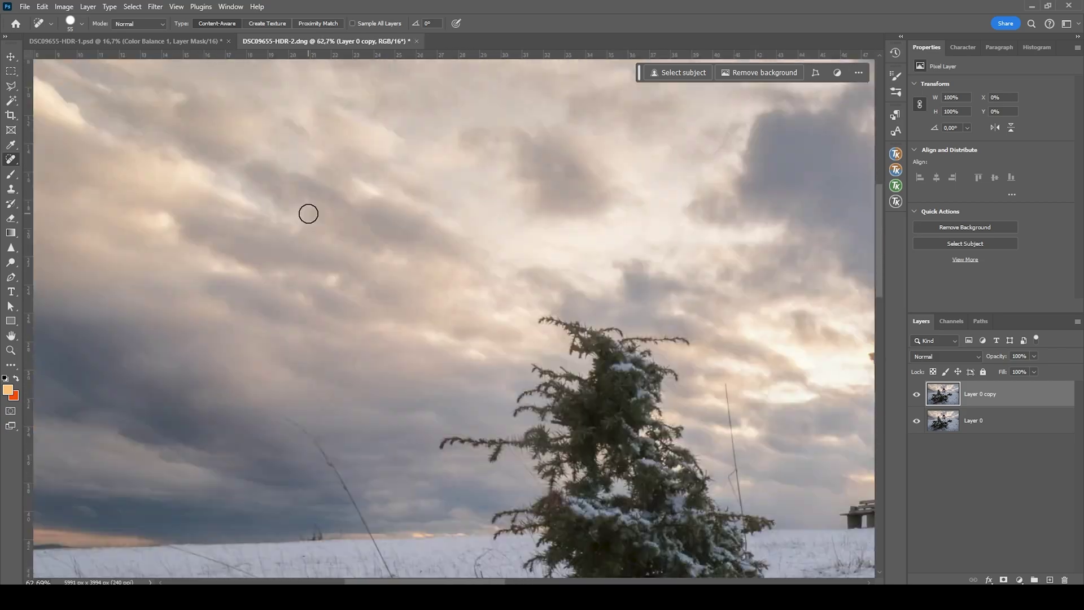
scroll(395, 254, left, 3)
scroll(516, 394, down, 2)
scroll(237, 344, up, 10)
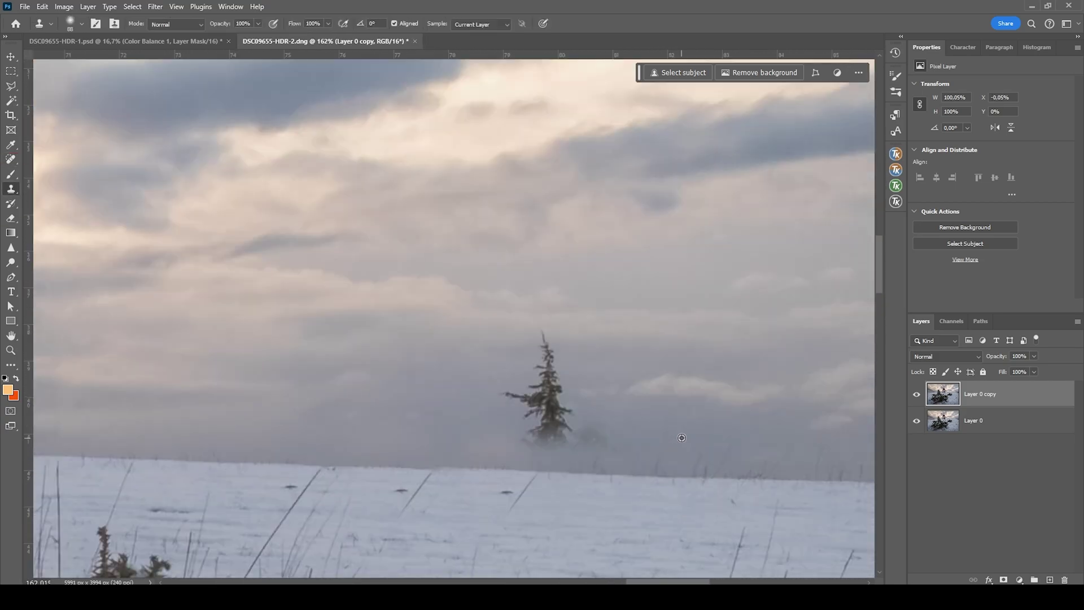
key(shift+j)
drag(512, 313, 569, 429)
key(Return)
- Add a new empty Layer 1 on top of the layer stack
scroll(415, 430, down, 8)
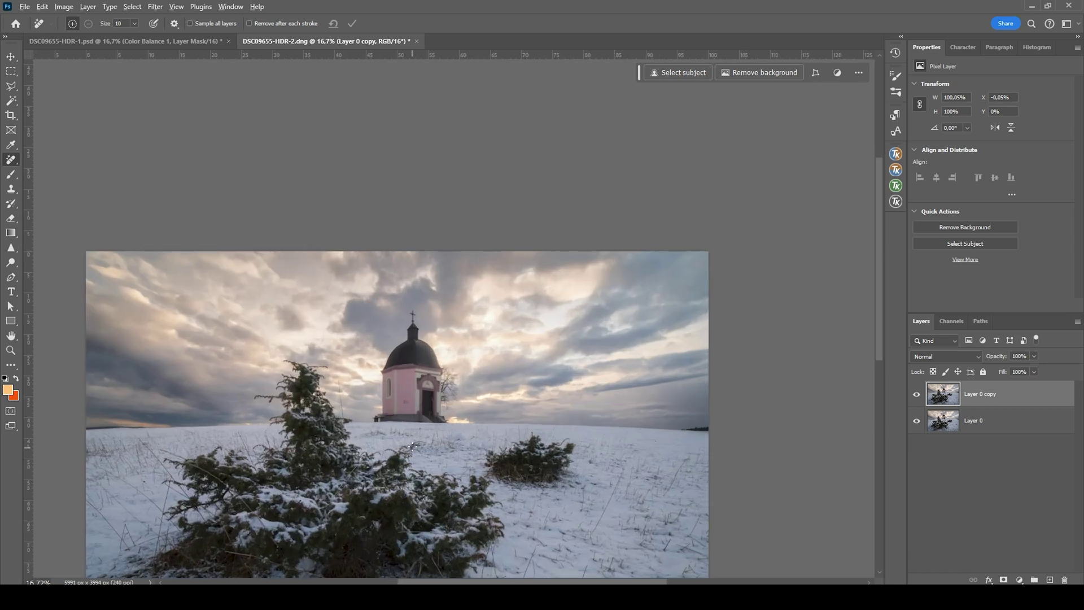
scroll(429, 427, down, 3)
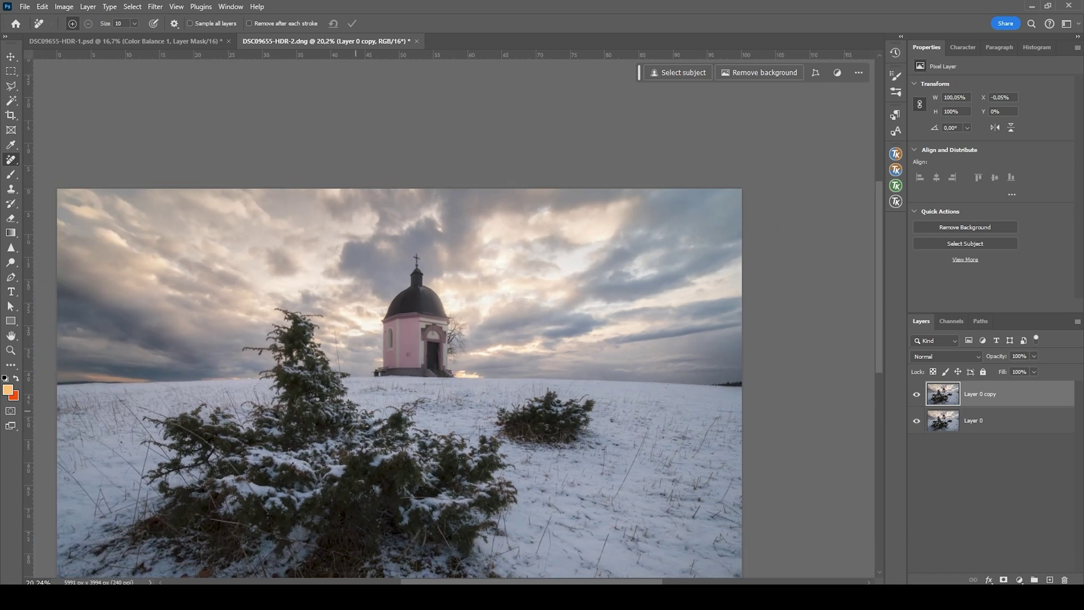
scroll(566, 376, up, 2)
scroll(565, 377, down, 3)
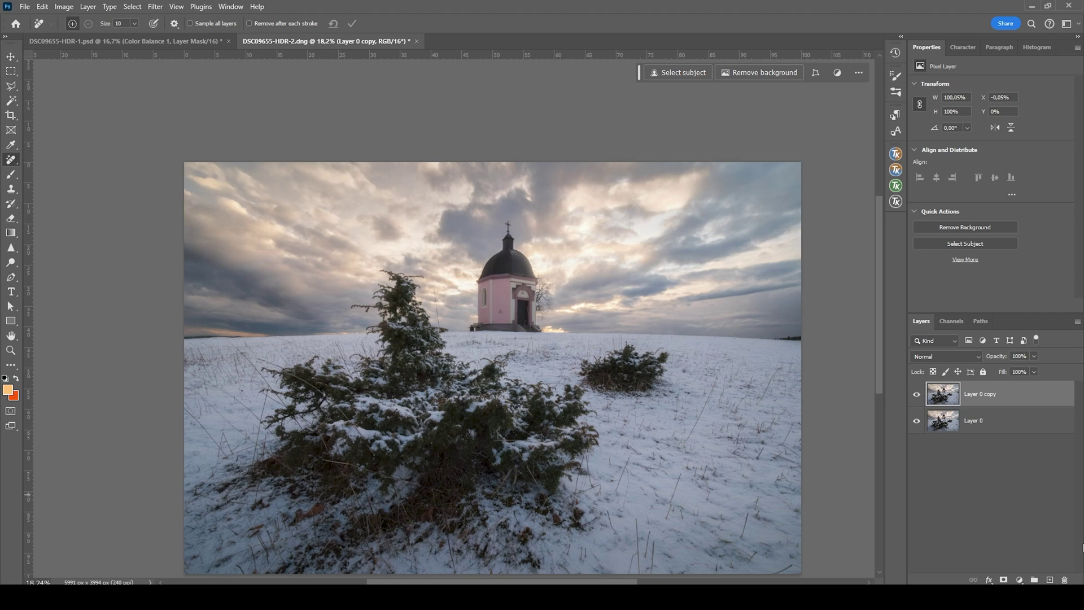
click(1049, 580)
- Set Layer 1 to Hard Light blending and the brush opacity to 10%
click(944, 356)
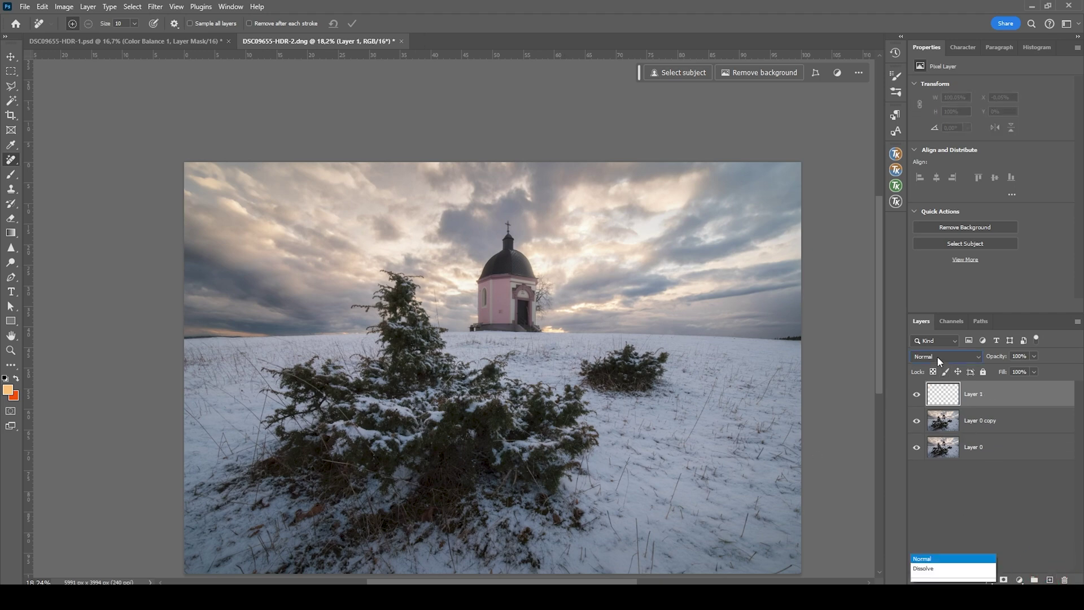
click(938, 442)
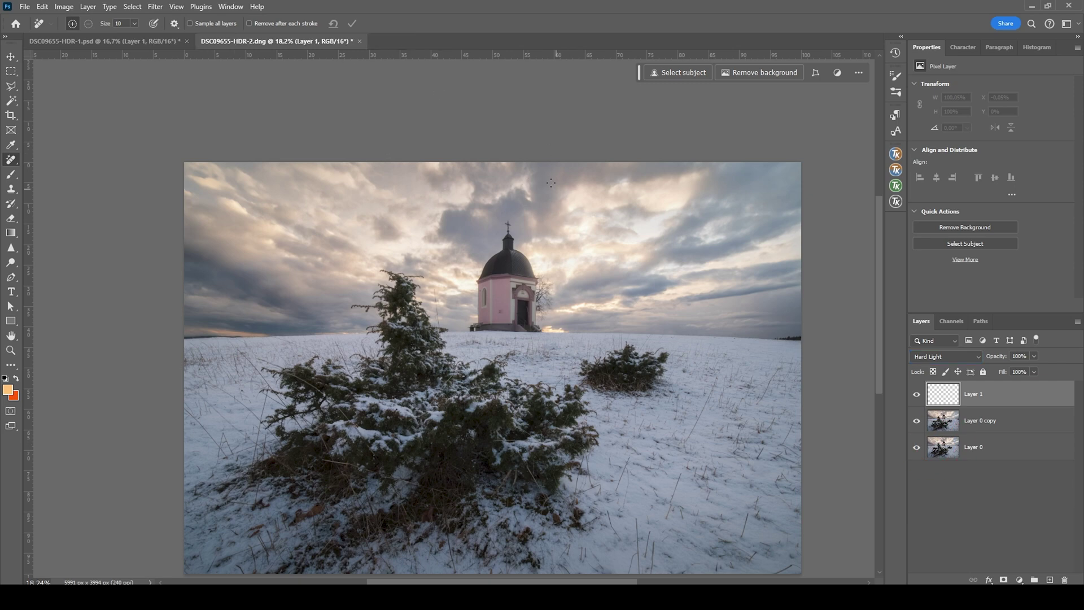
key(b)
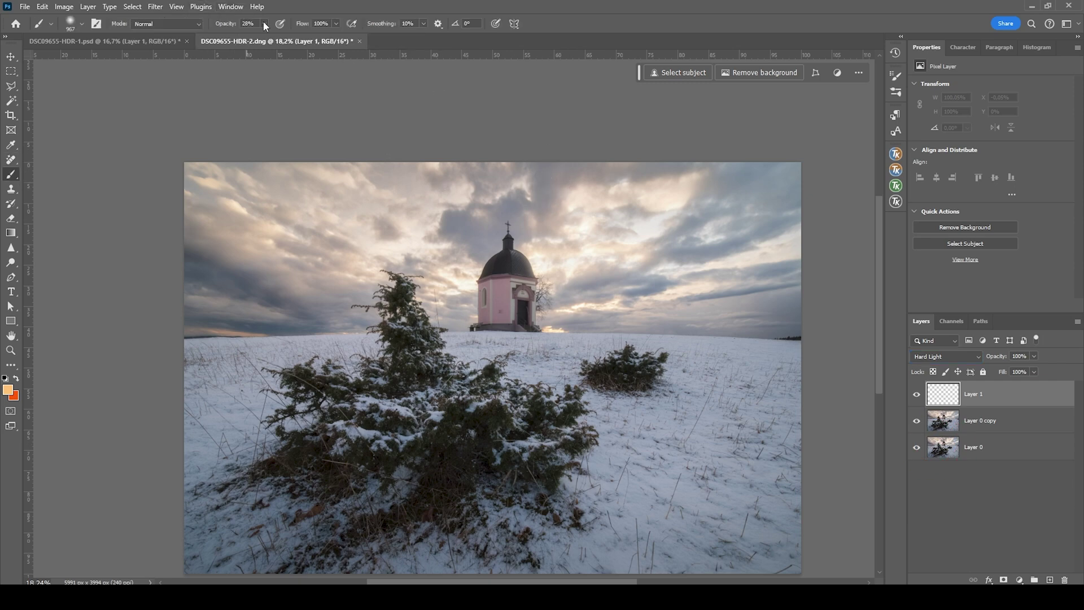
click(264, 23)
drag(261, 43, 264, 37)
drag(255, 38, 257, 38)
scroll(556, 262, up, 3)
scroll(560, 268, up, 2)
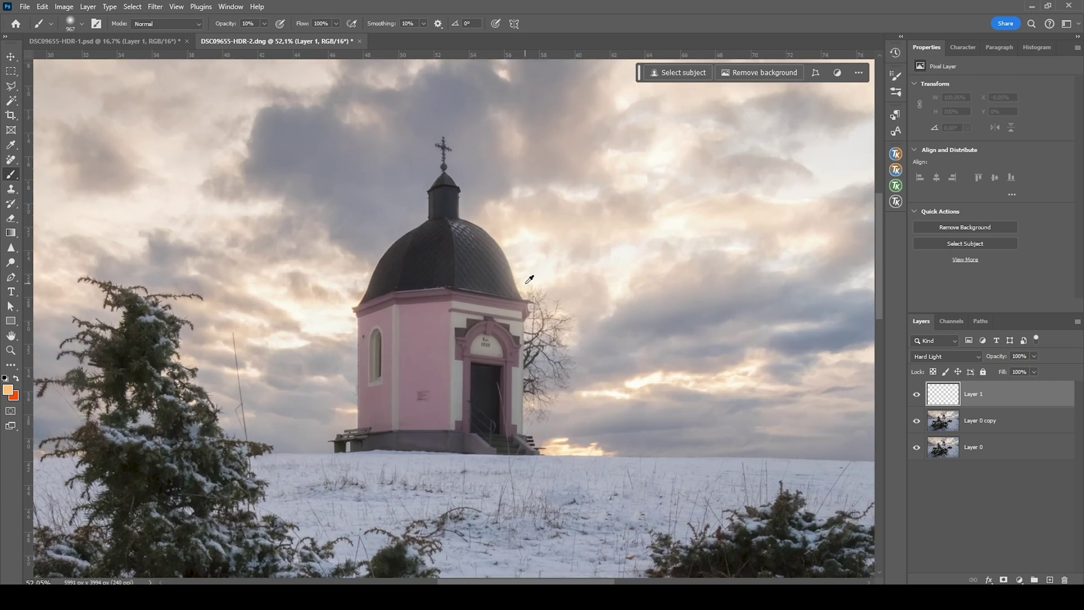
- Sample the sky beside the chapel and set the foreground colour to warm cream fff8e3
key(i)
click(527, 233)
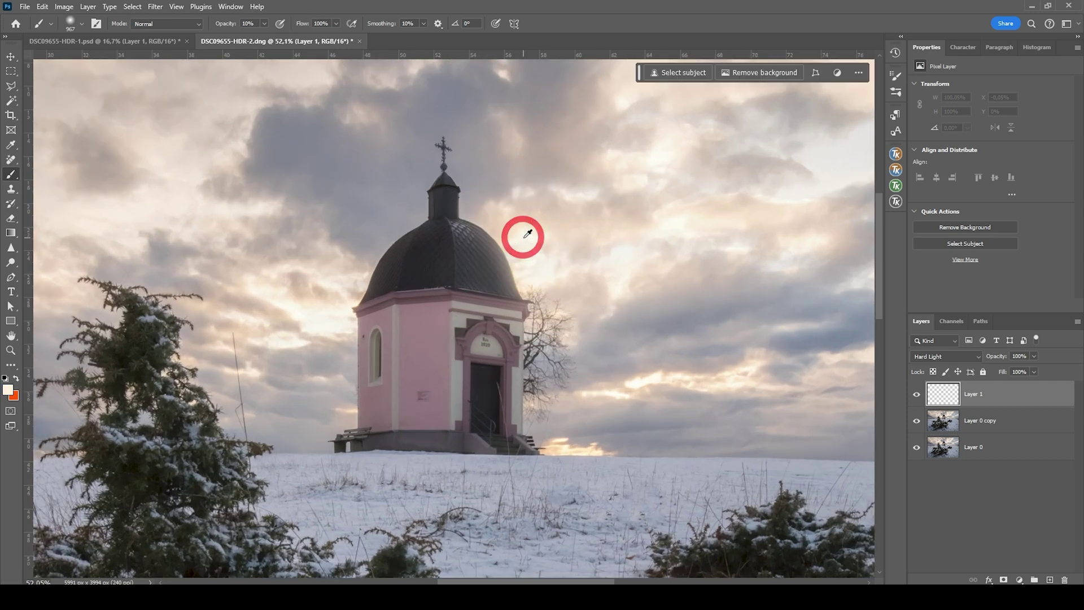
click(8, 389)
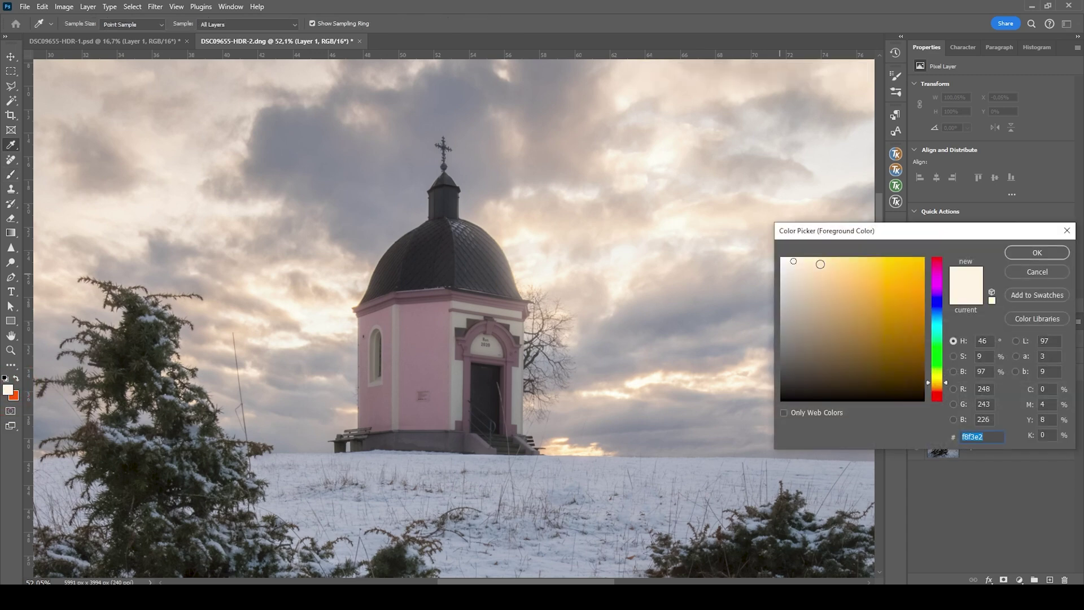
click(797, 257)
click(1036, 253)
- Resize the brush to about 446 px for a broad soft glow
key(b)
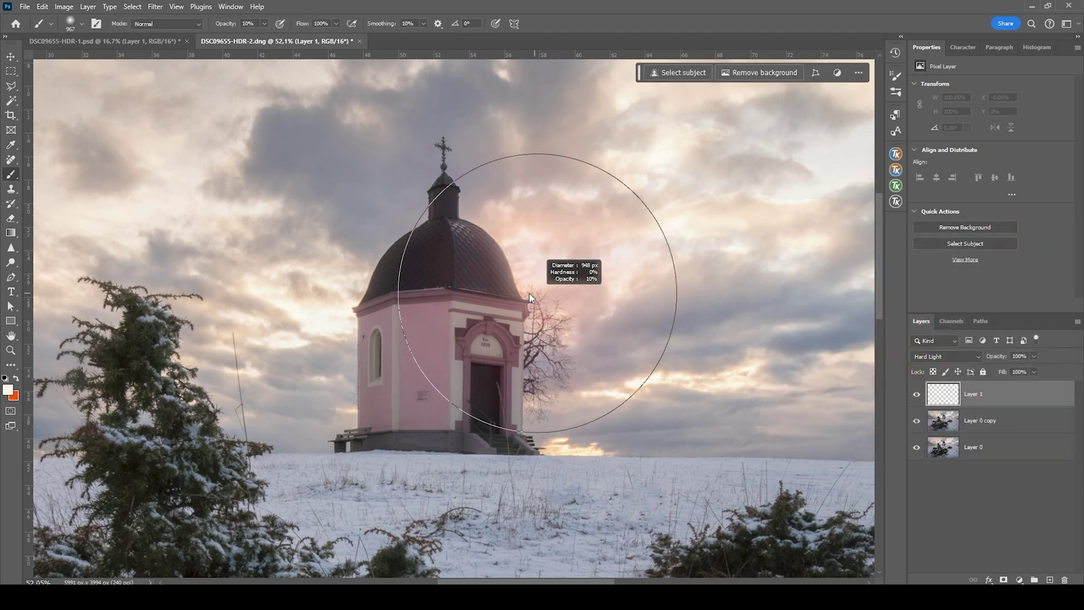
mouse_move(530, 298)
mouse_down()
mouse_move(566, 282)
mouse_move(565, 255)
mouse_move(509, 237)
mouse_move(487, 245)
mouse_up()
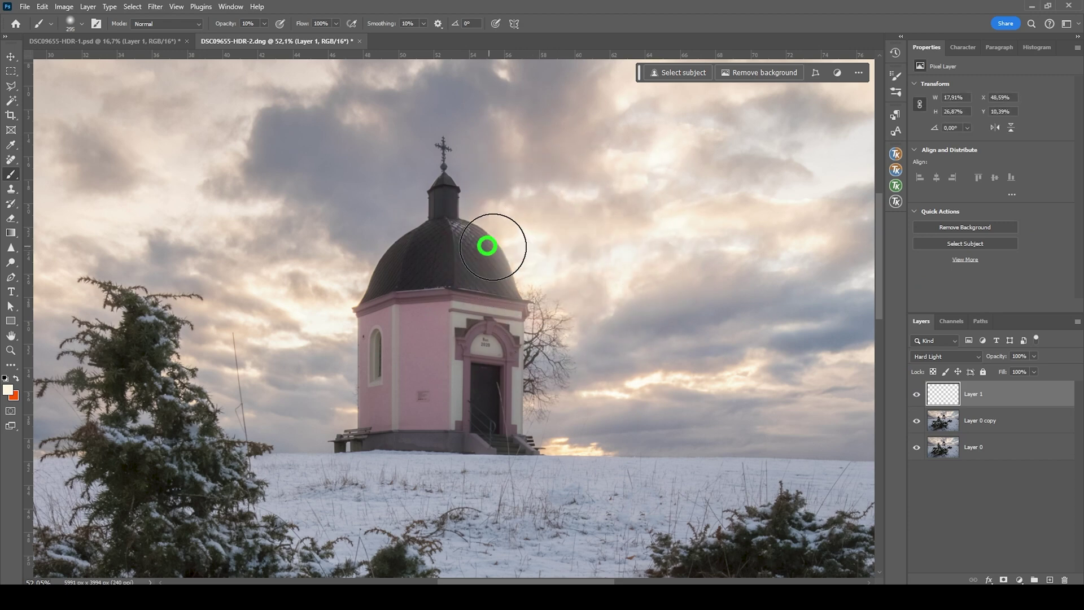
drag(532, 277, 663, 303)
scroll(692, 273, down, 1)
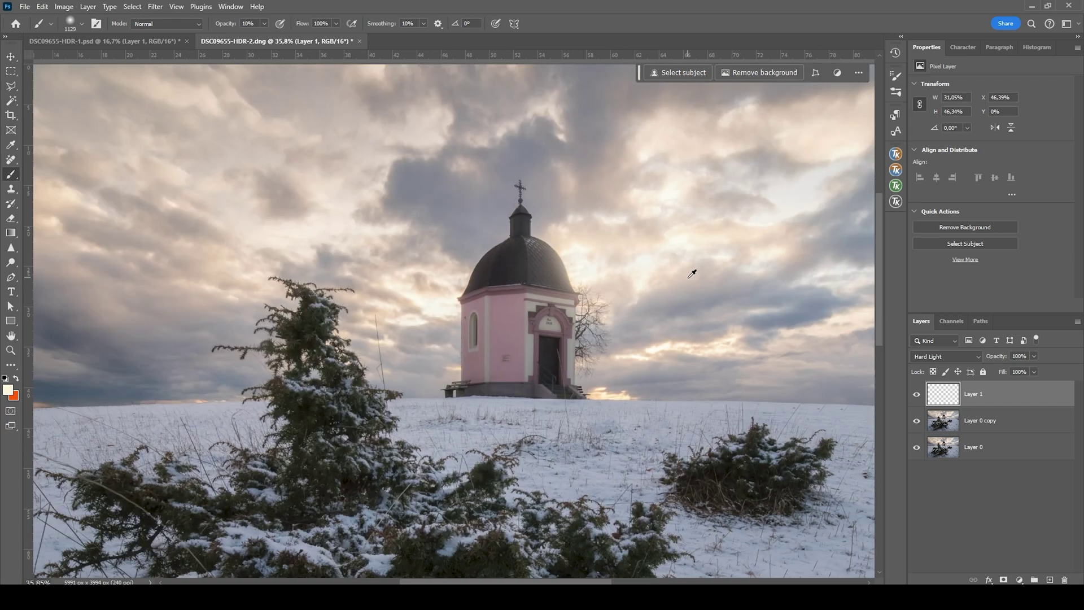
scroll(658, 291, down, 1)
scroll(438, 302, up, 2)
mouse_move(438, 303)
mouse_down()
mouse_move(439, 293)
mouse_move(399, 305)
mouse_move(435, 306)
mouse_move(416, 296)
mouse_up()
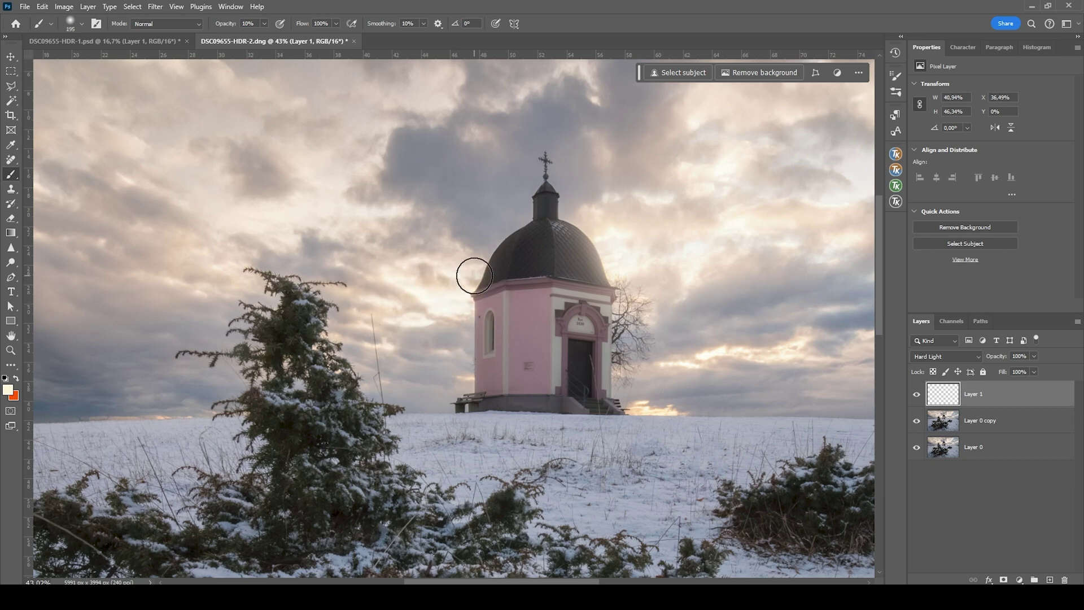
- Paint warm glow along the chapel's left side and toggle Layer 1 to compare
drag(475, 275, 455, 311)
drag(719, 358, 517, 304)
scroll(697, 358, down, 3)
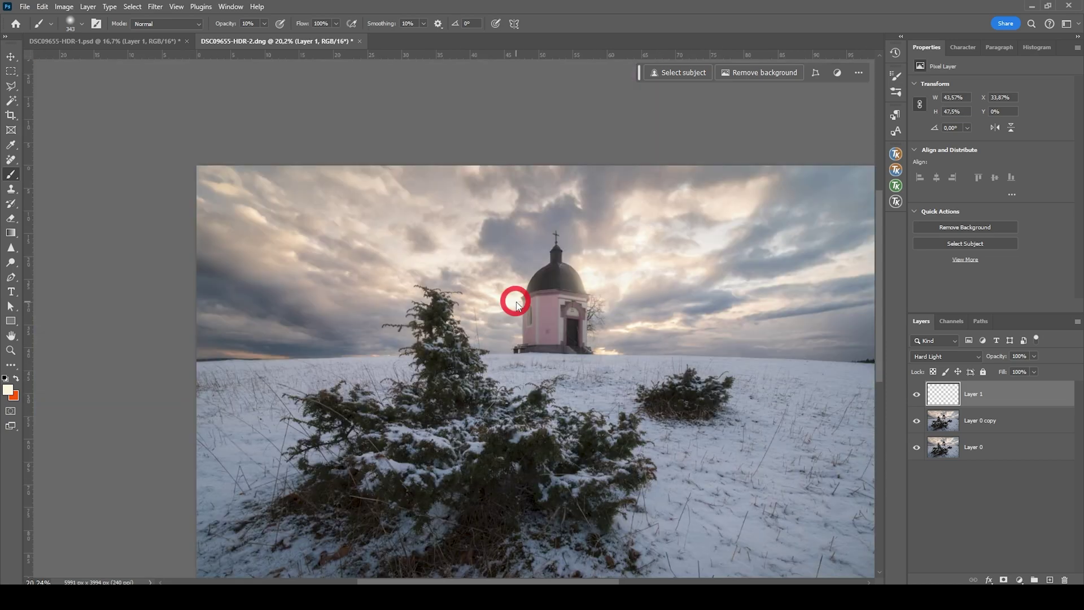
scroll(719, 367, down, 1)
click(917, 394)
click(917, 394)
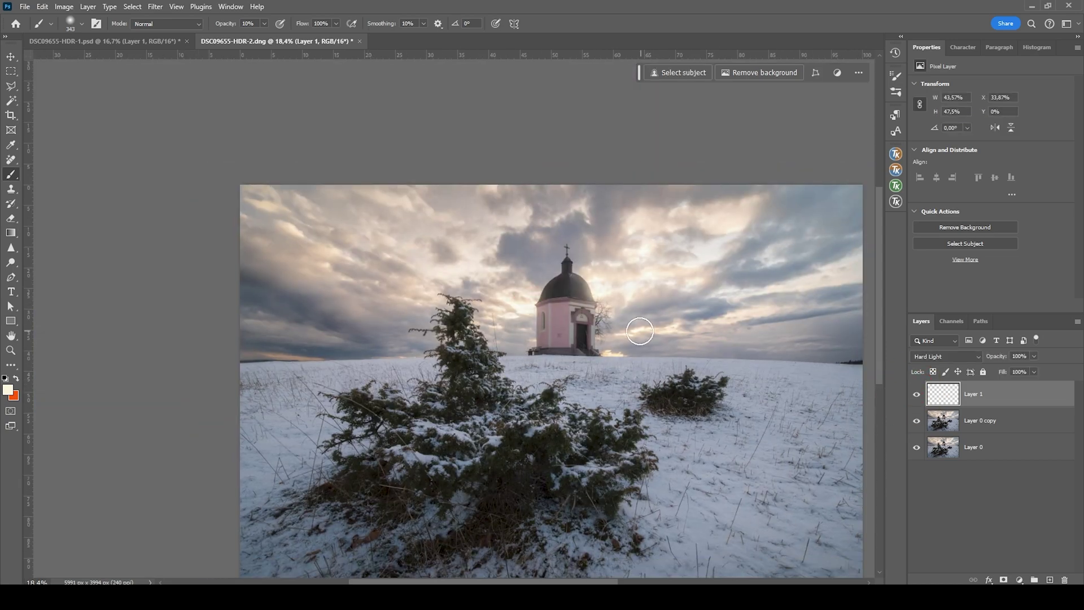
scroll(638, 334, right, 2)
scroll(600, 324, up, 1)
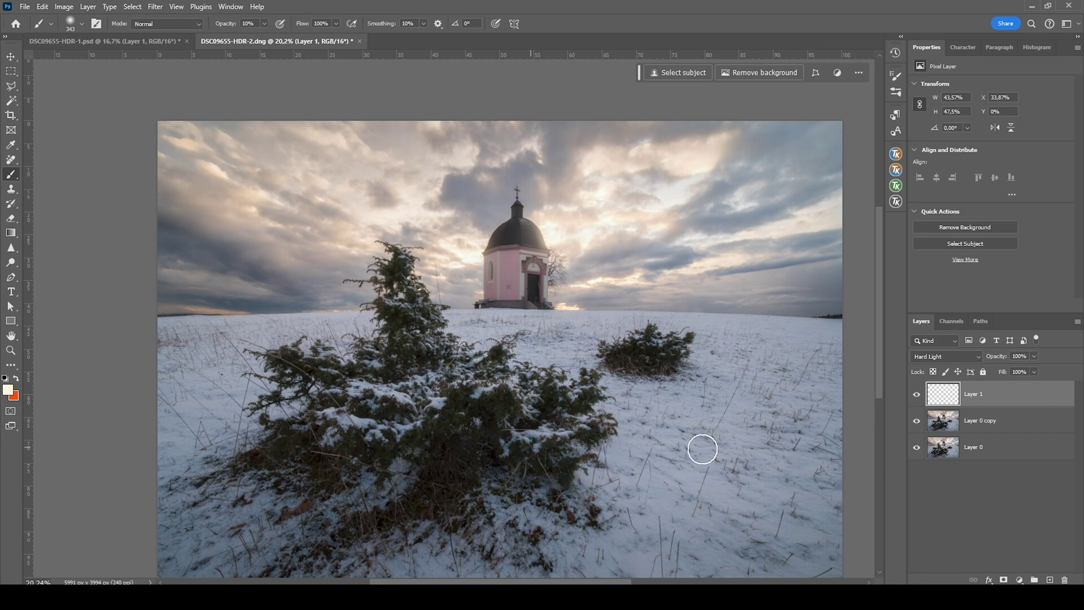
- Add a new Layer 2 set to Overlay blending
click(1050, 580)
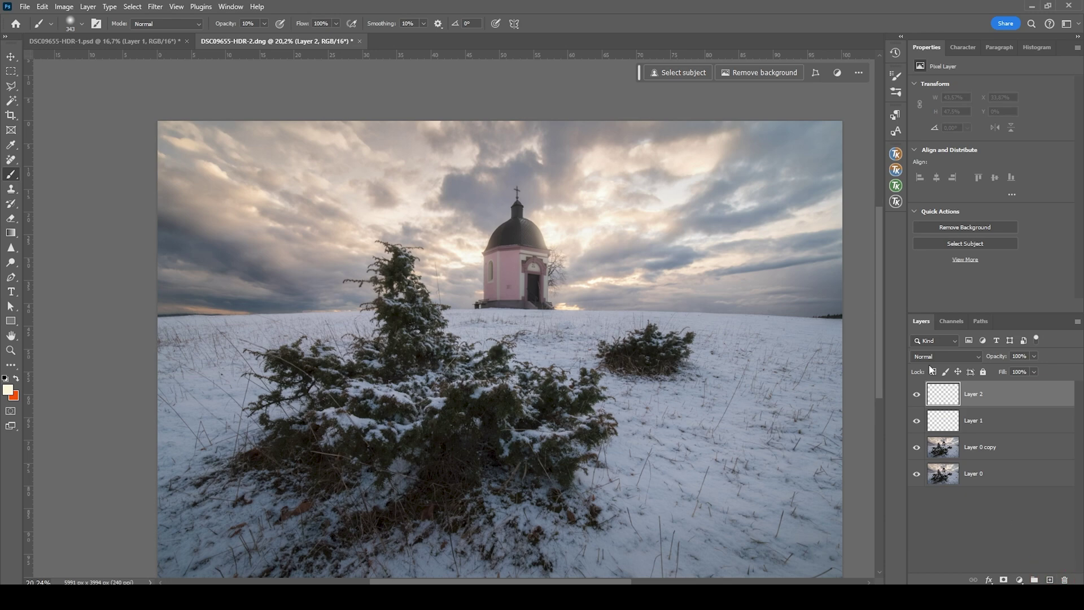
click(935, 356)
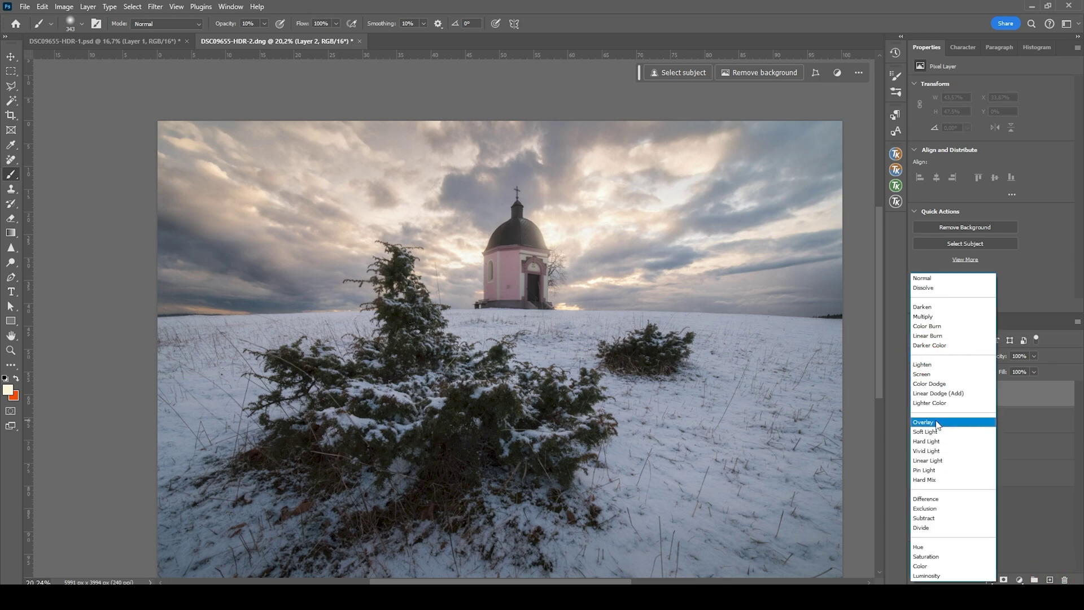
click(937, 425)
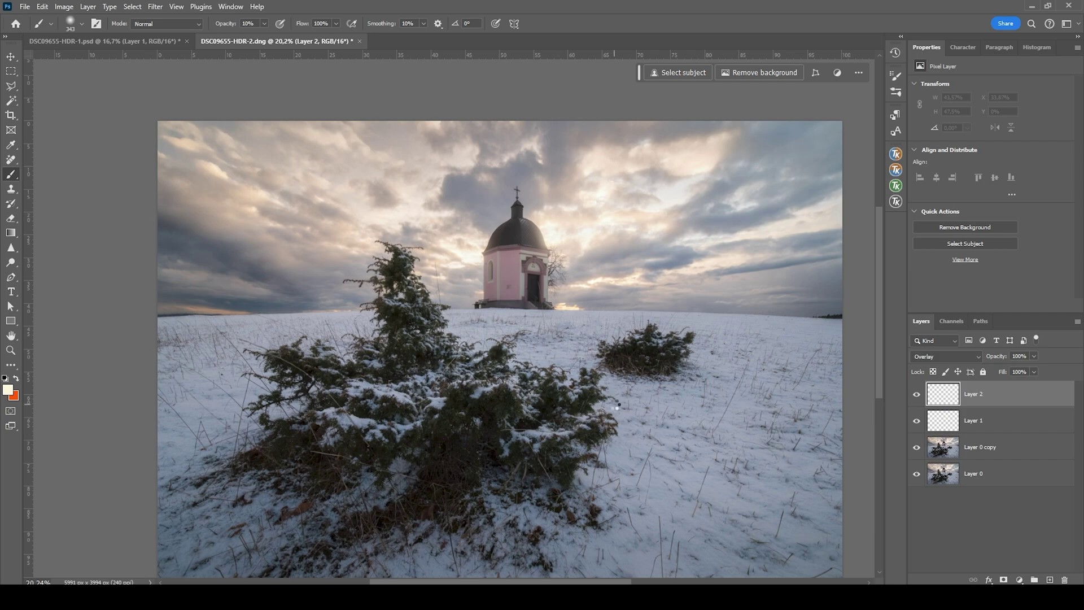
- Turn a Ctrl+Alt+2 luminosity selection into Layer 2's mask, then target the layer's pixels
key(ctrl+alt+2)
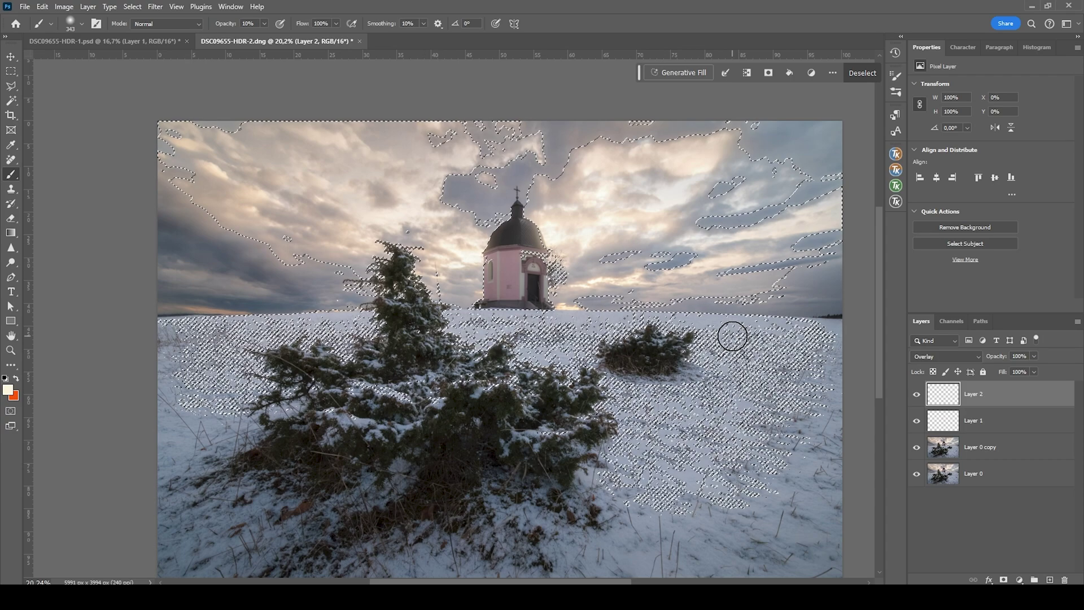
click(1004, 579)
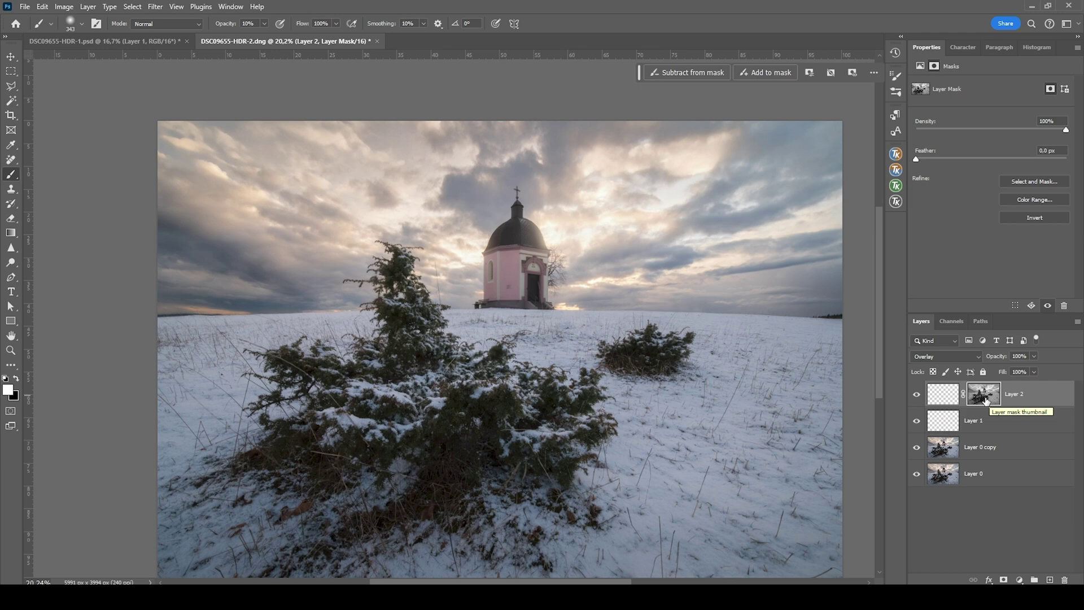
click(943, 396)
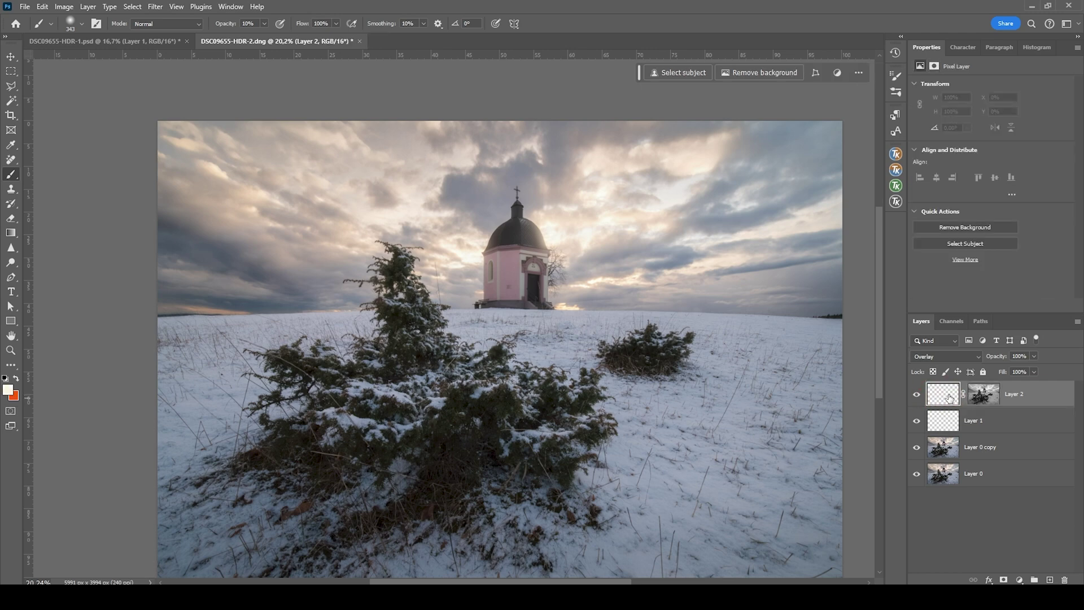
click(8, 389)
- Paint white with a 1332 px, 34% opacity brush over the juniper and snowy foreground on Layer 2
drag(808, 269, 781, 258)
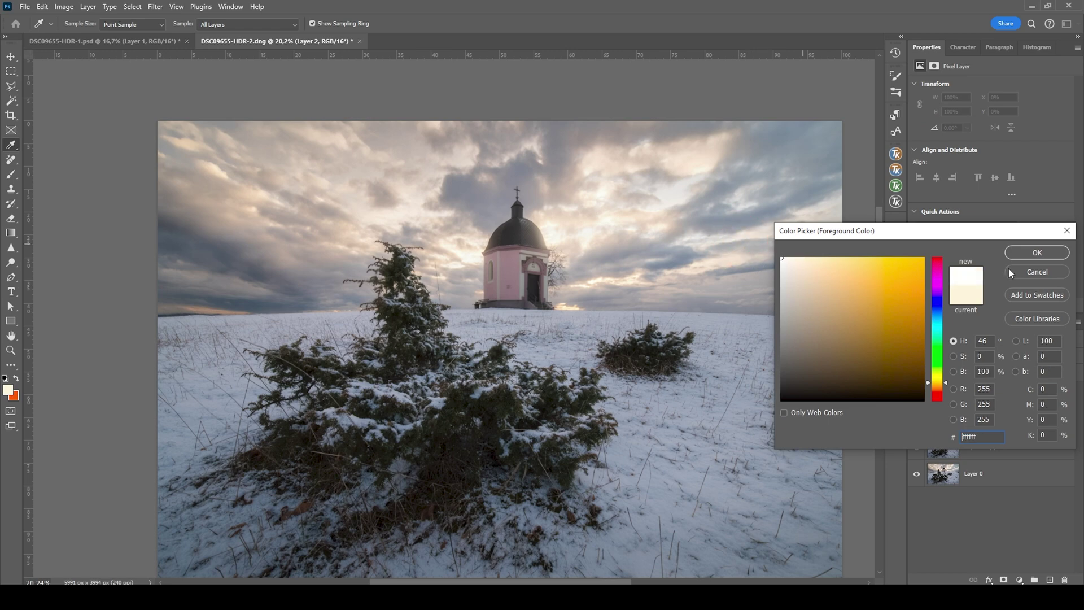
click(1037, 252)
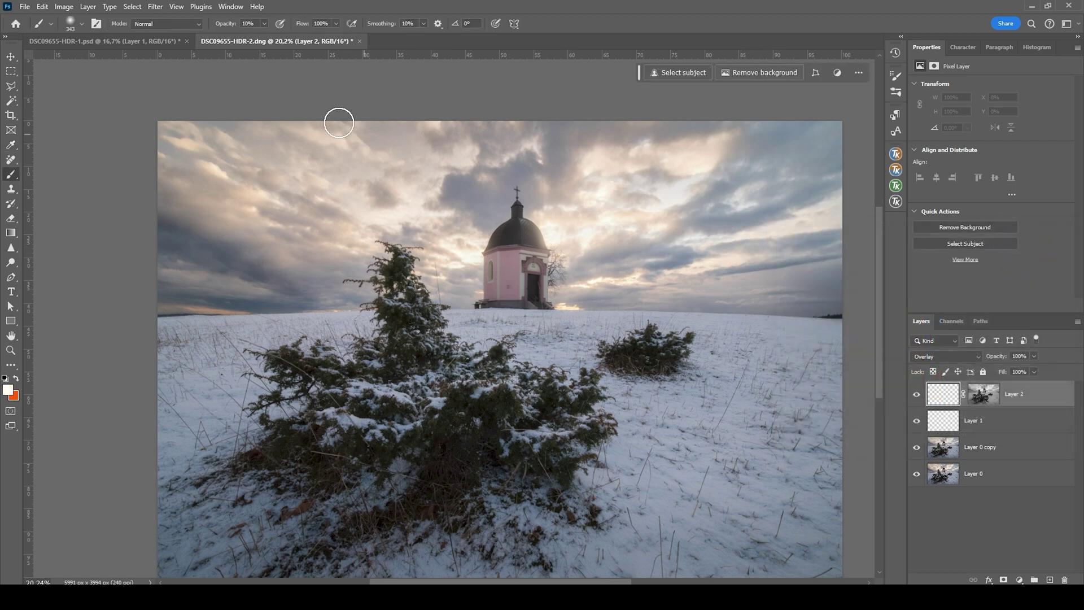
drag(262, 35, 278, 37)
alt+right_click(535, 447)
alt+right_click(412, 418)
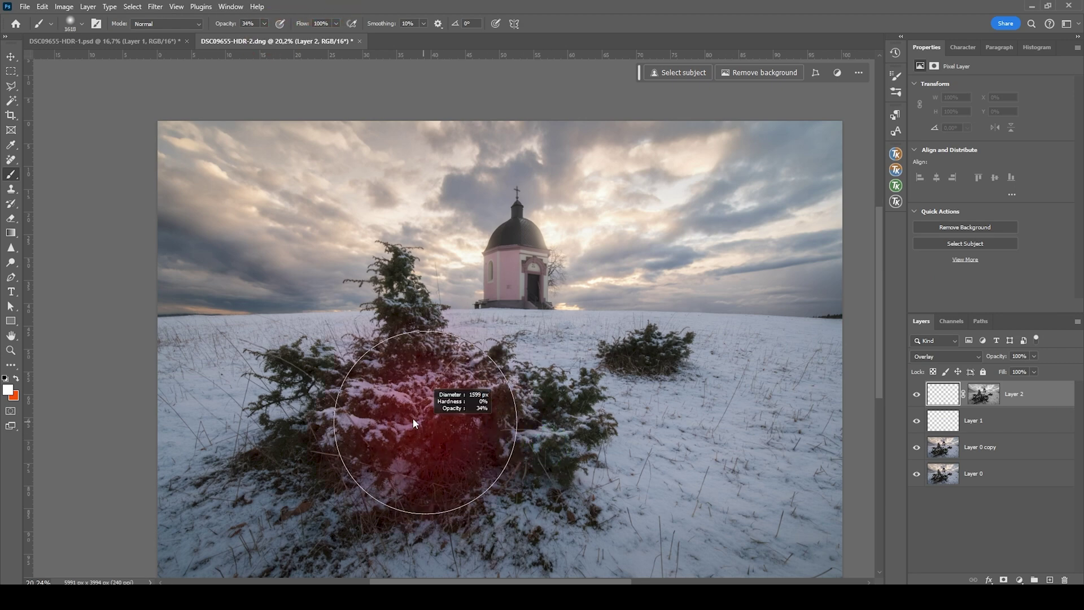
mouse_move(391, 413)
mouse_down()
mouse_move(486, 400)
mouse_move(461, 380)
mouse_move(789, 390)
mouse_move(565, 377)
mouse_move(166, 381)
mouse_move(214, 394)
mouse_move(522, 407)
mouse_move(387, 482)
mouse_move(554, 485)
mouse_up()
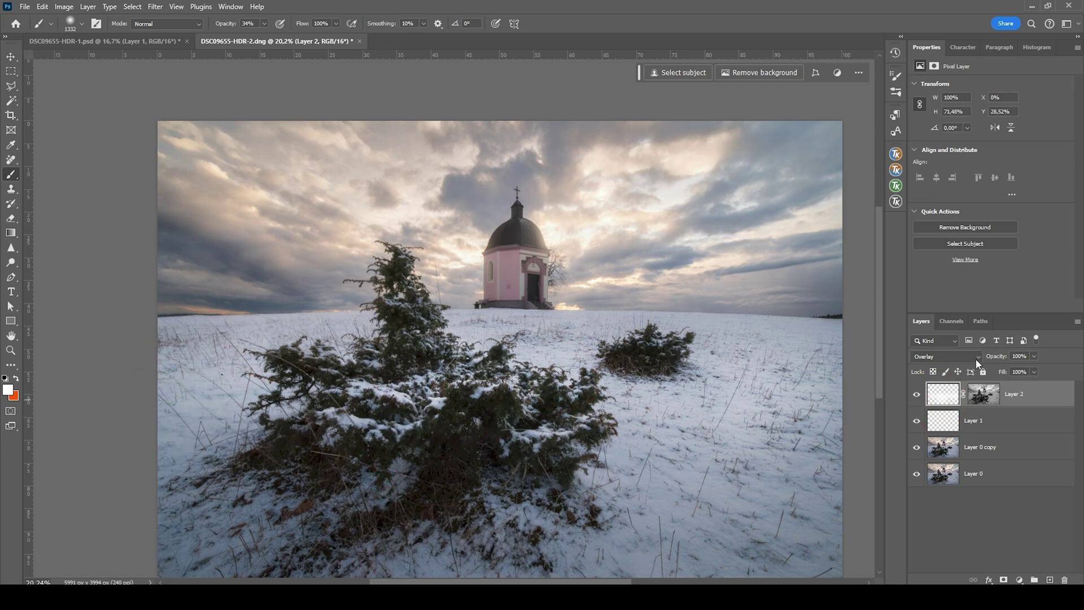
drag(693, 364, 508, 375)
- Lower Layer 2's opacity to 32% and toggle its visibility to compare before and after
click(1034, 372)
drag(1010, 373, 1001, 370)
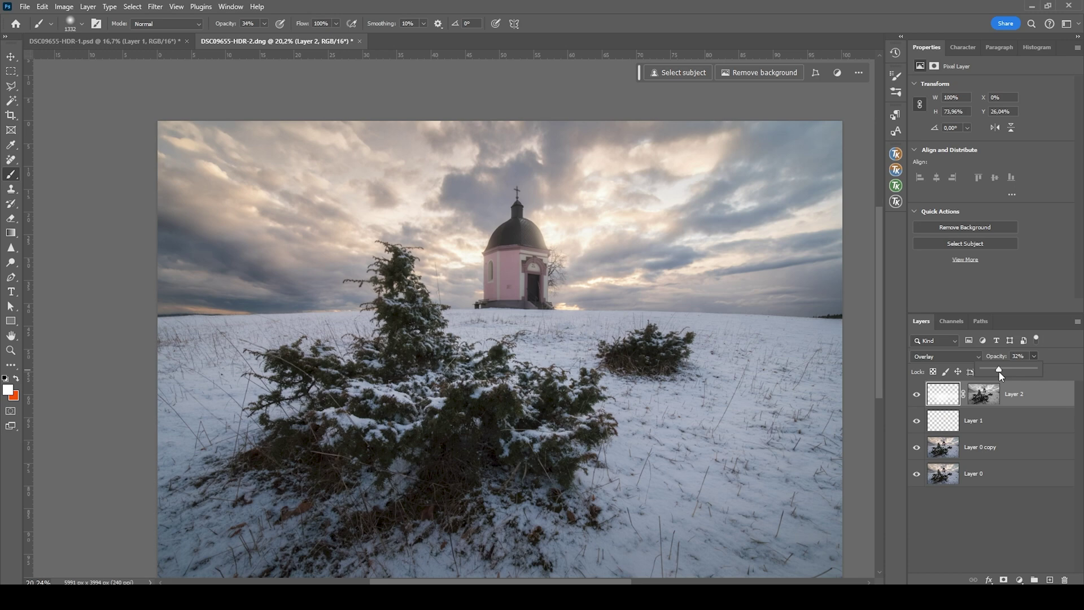
click(919, 395)
click(919, 395)
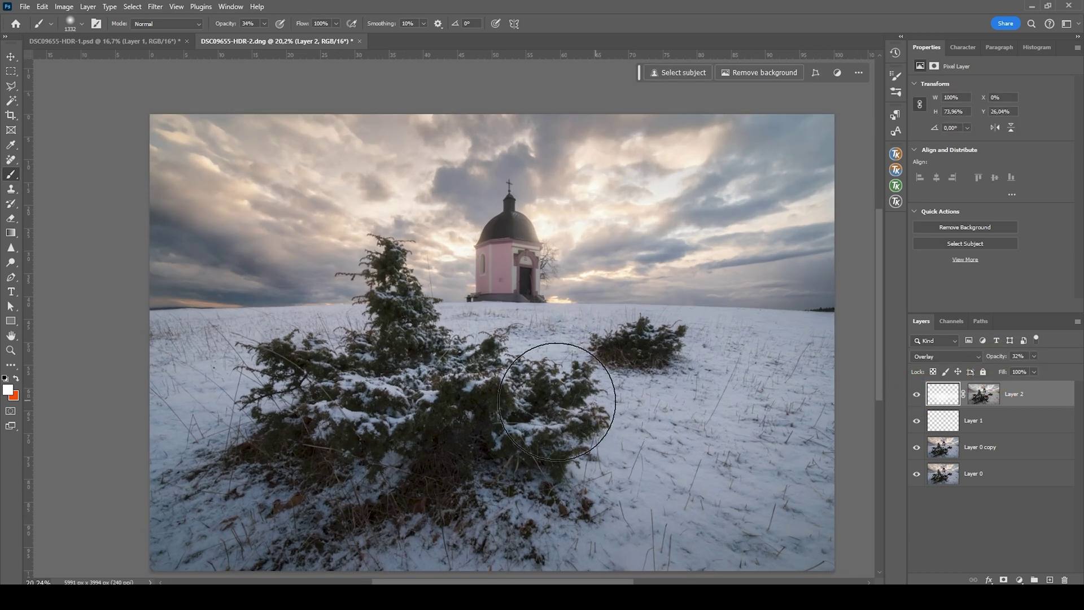
scroll(556, 401, down, 1)
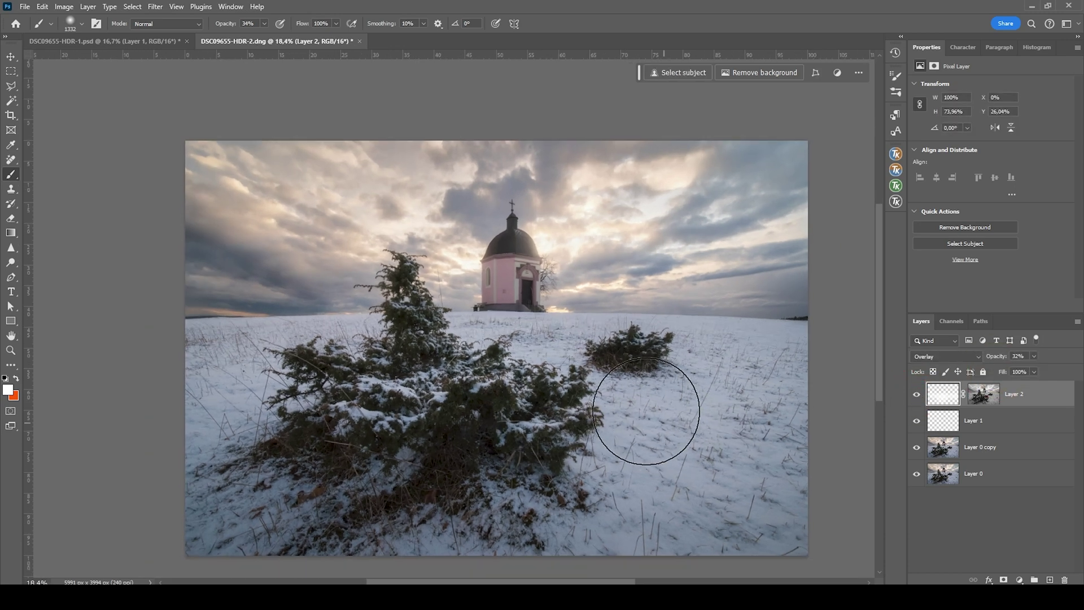